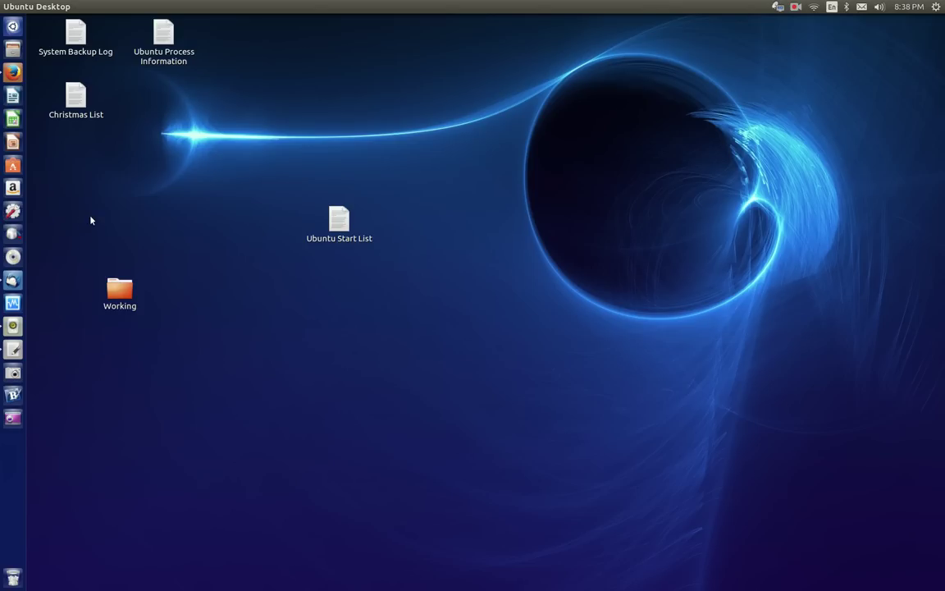
Open the Firefox web browser to view its window, and close it.
left_click(13, 73)
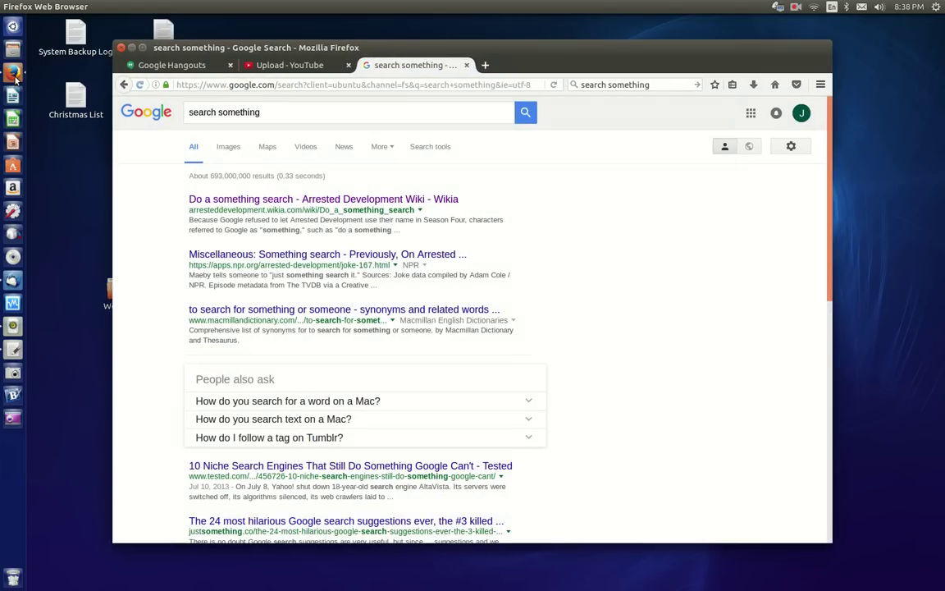
left_click(120, 46)
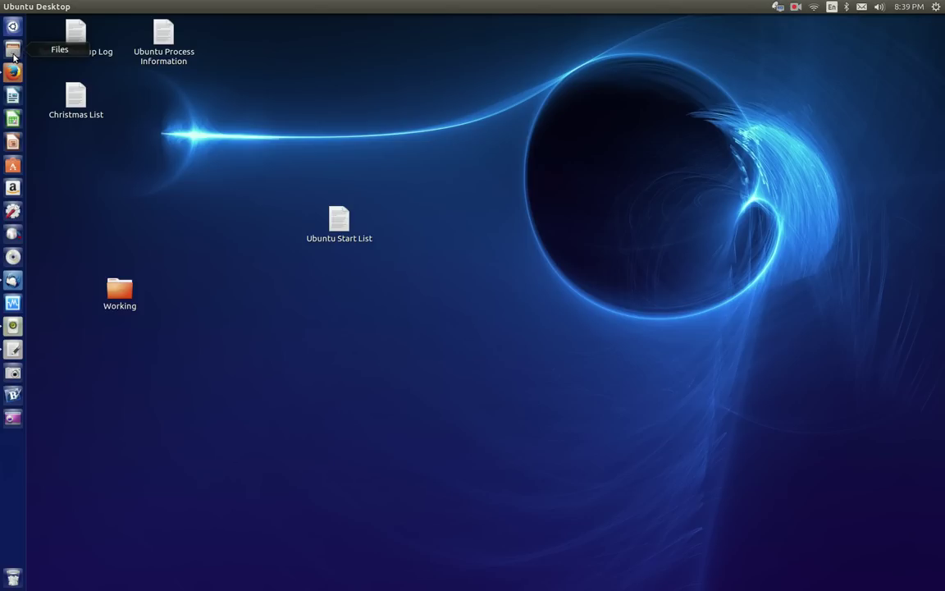
Open the Files manager, move its window nearer the desktop's centre, and look into the Documents and Downloads folders from Home.
left_click(13, 52)
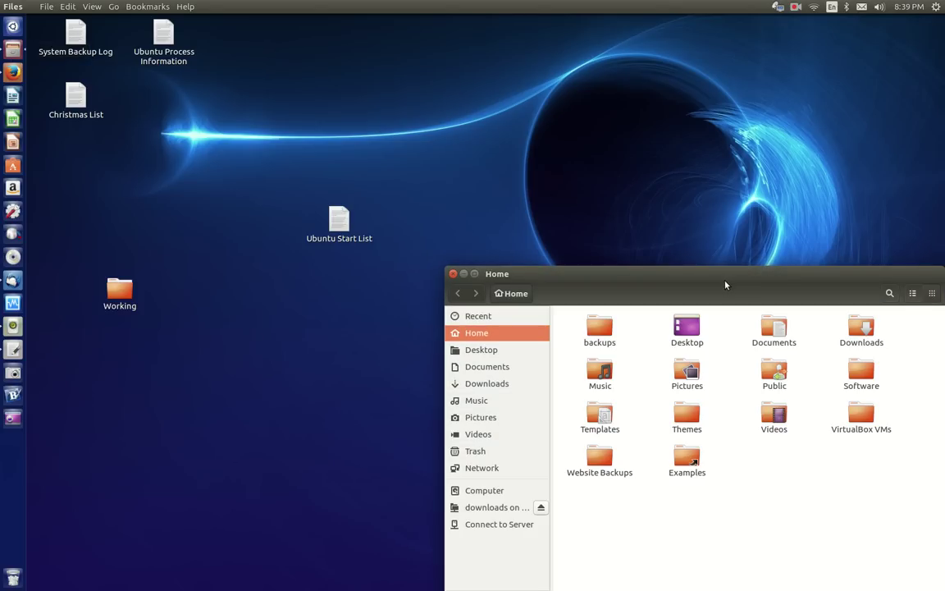
left_click_drag(725, 285, 593, 133)
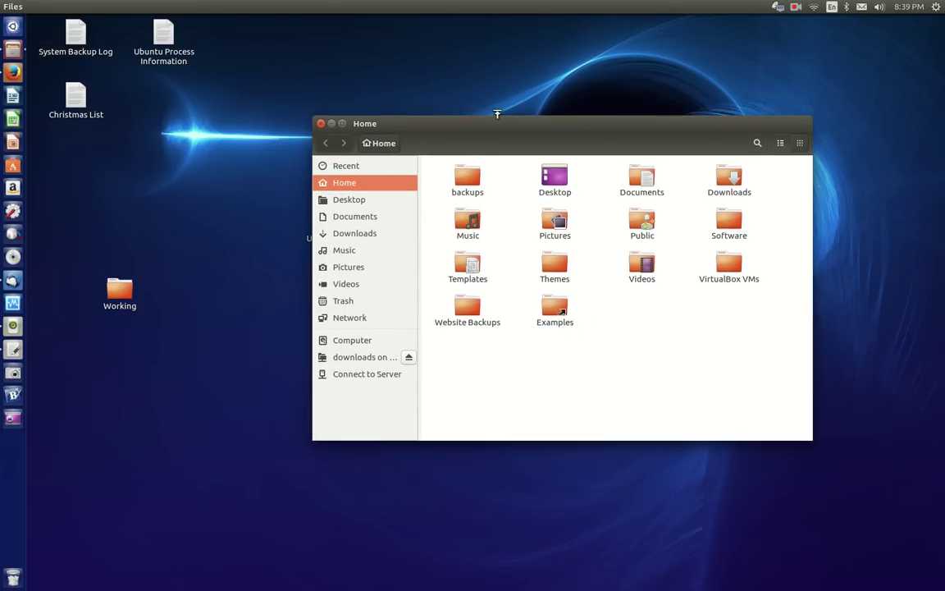
double_click(645, 182)
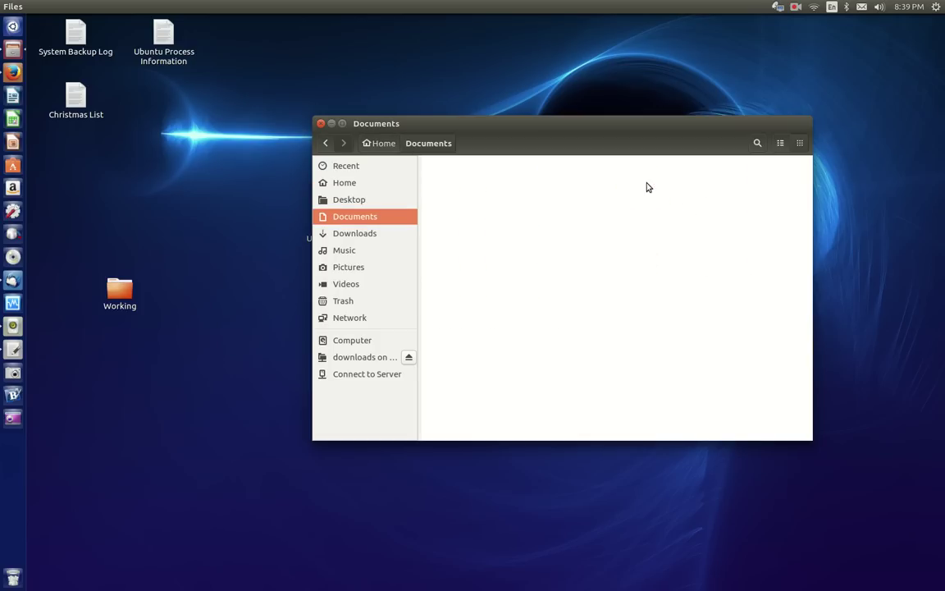
left_click(325, 143)
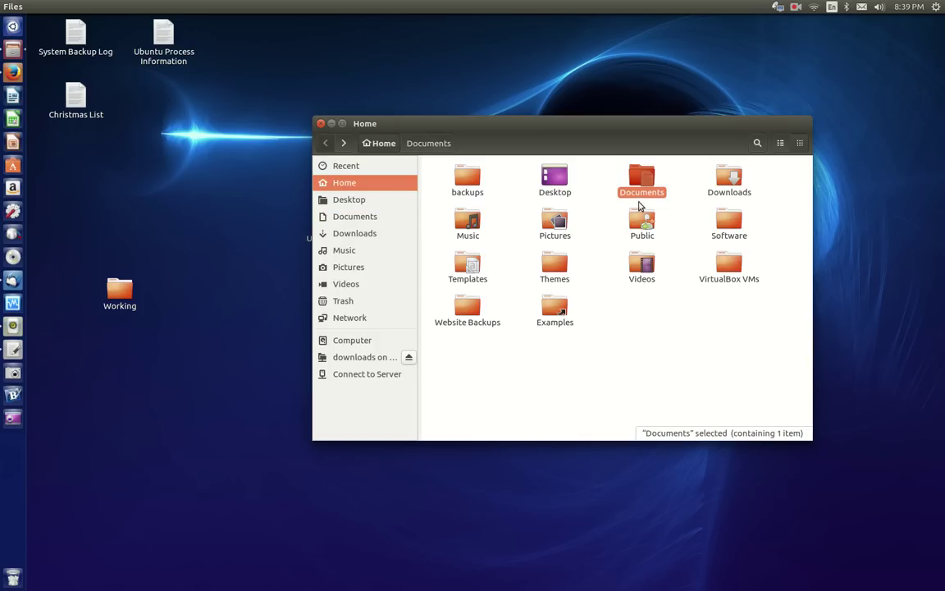
double_click(727, 178)
left_click(324, 143)
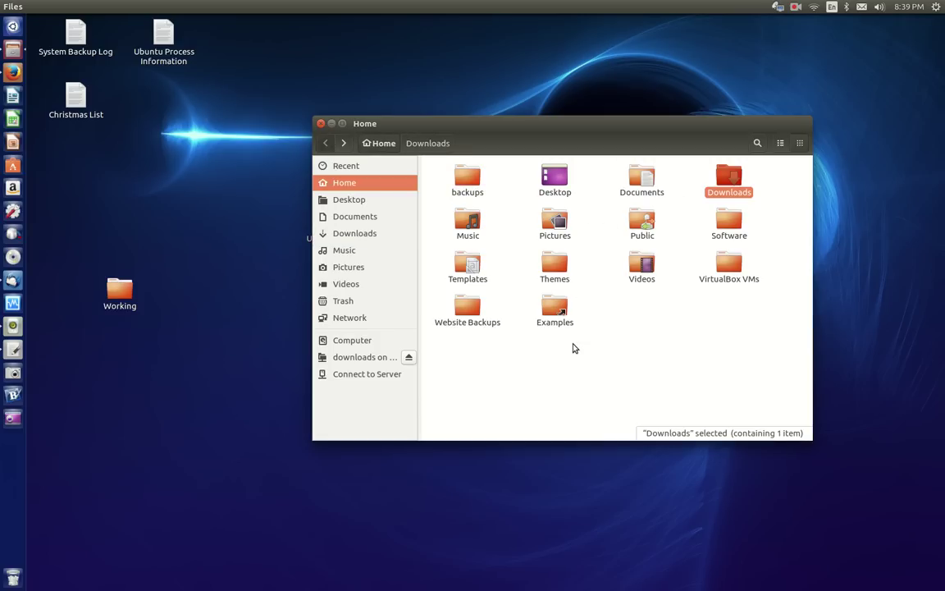
View the actions available for the Themes folder, and close the Files manager, reopening it briefly.
right_click(565, 265)
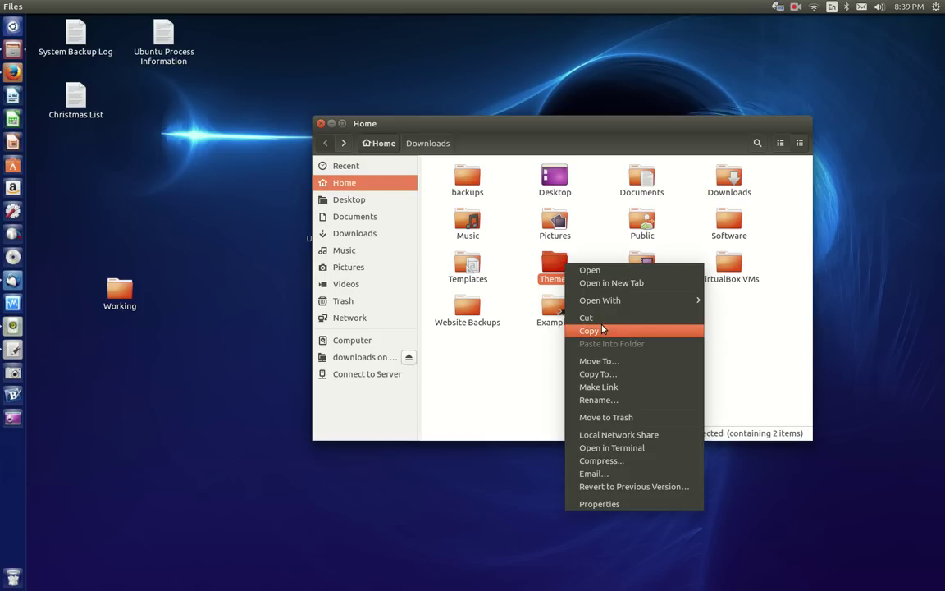
left_click(526, 359)
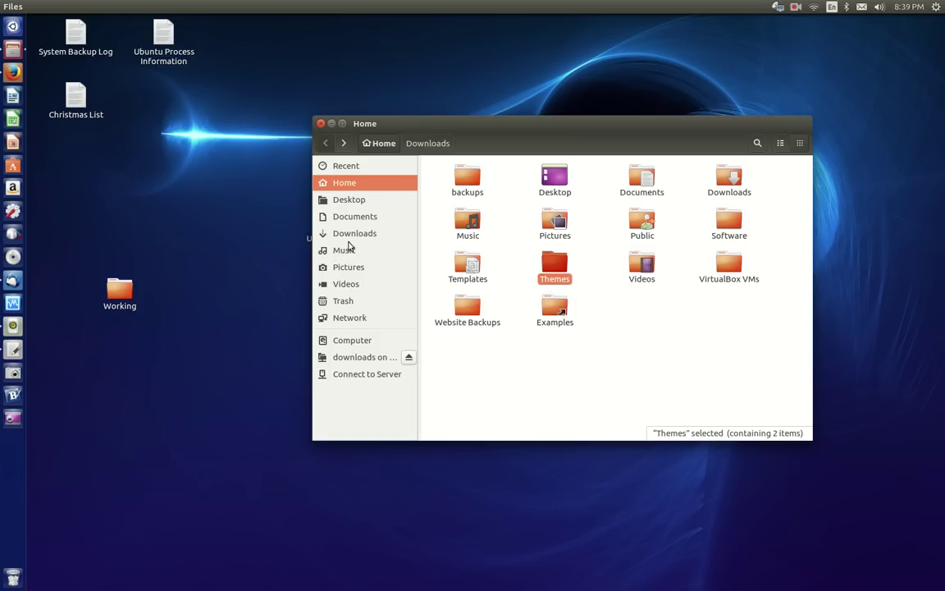
left_click(321, 125)
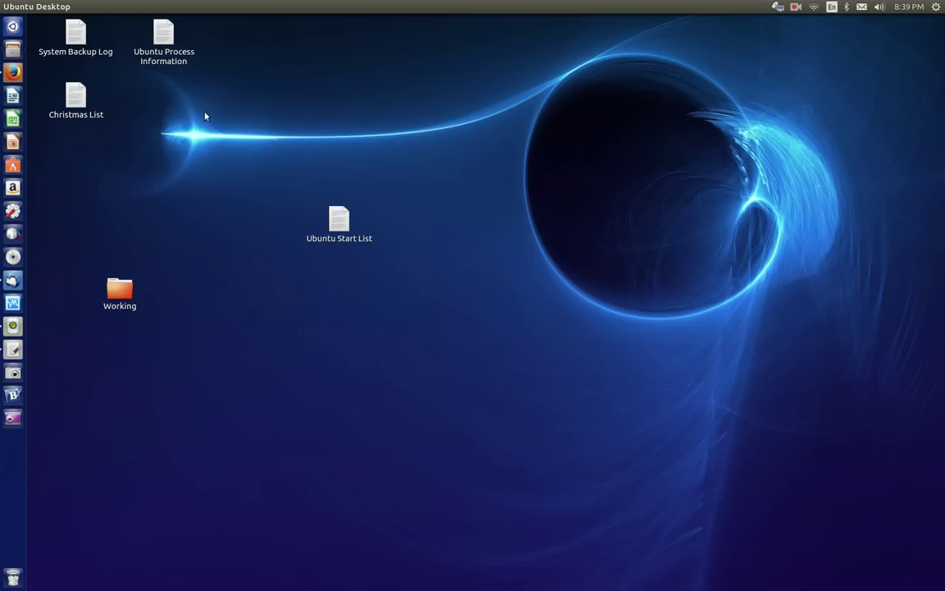
left_click(13, 51)
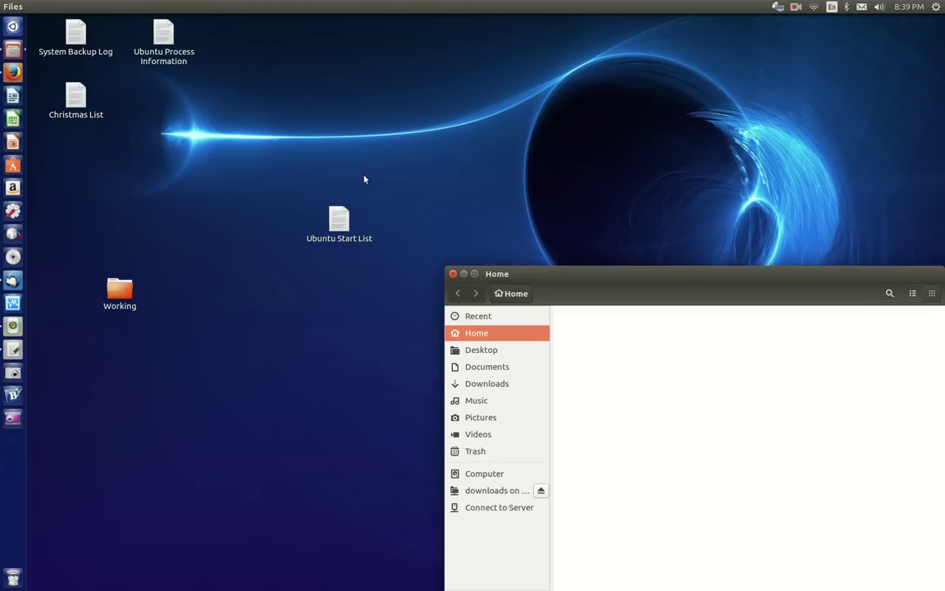
left_click(452, 274)
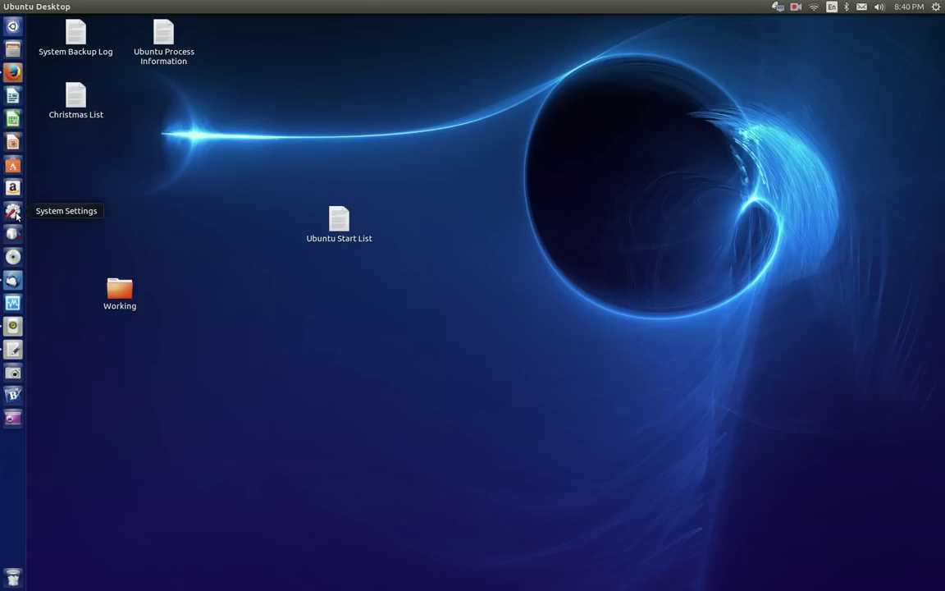
Search the installed applications for "text" and return to the desktop.
left_click(13, 27)
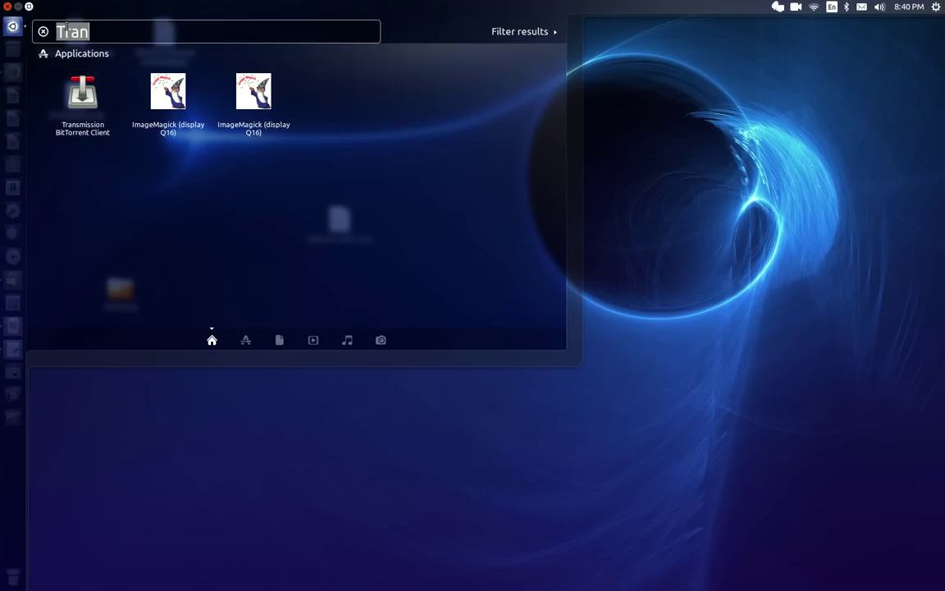
type("text")
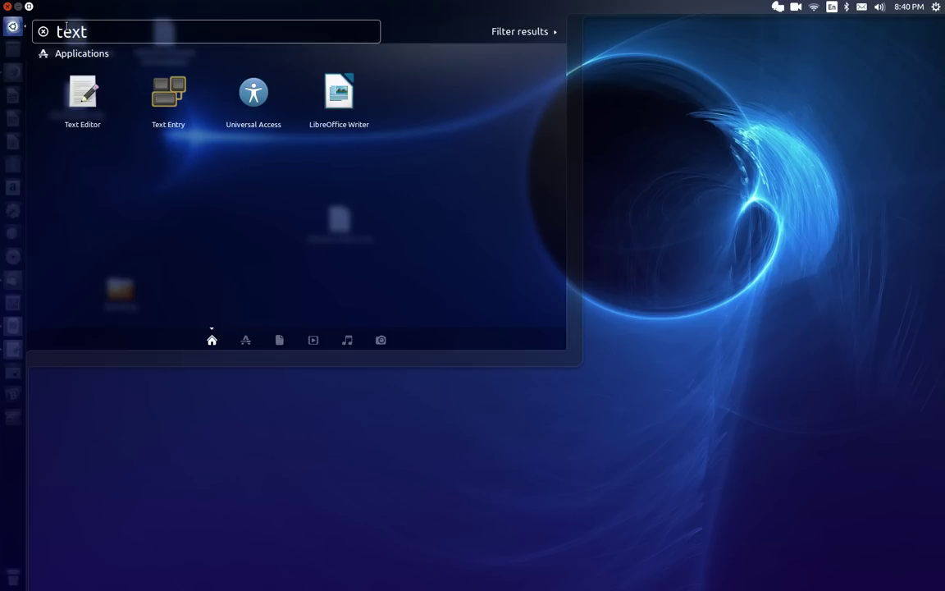
left_click(274, 428)
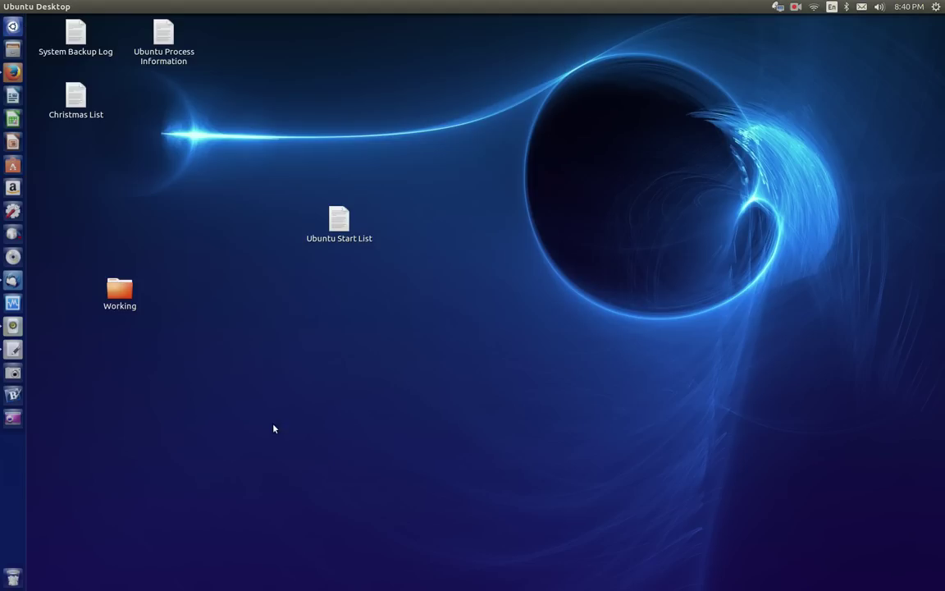
Review the Ubuntu Start List document in the Text Editor and minimize the window.
left_click(12, 350)
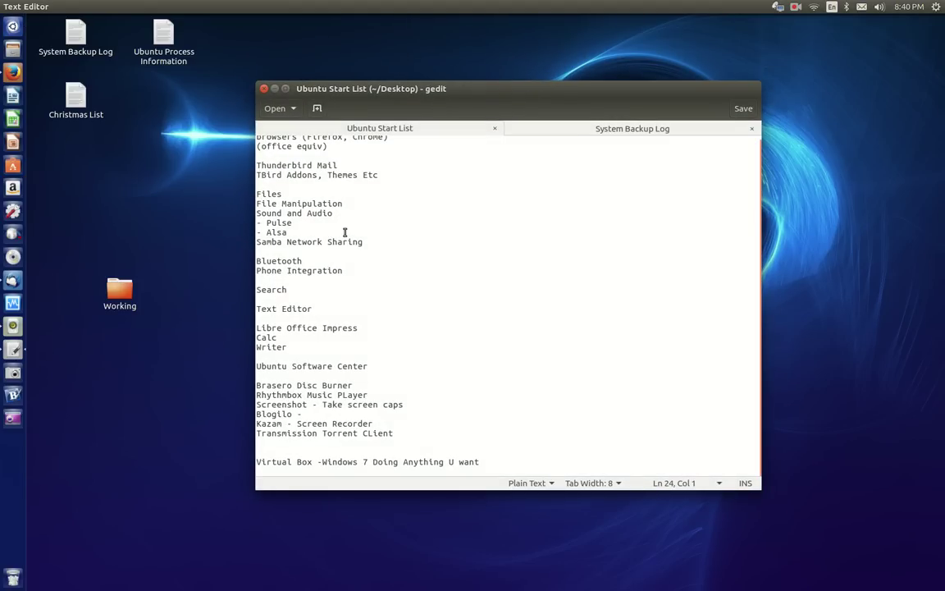
scroll(347, 235, "up", 1)
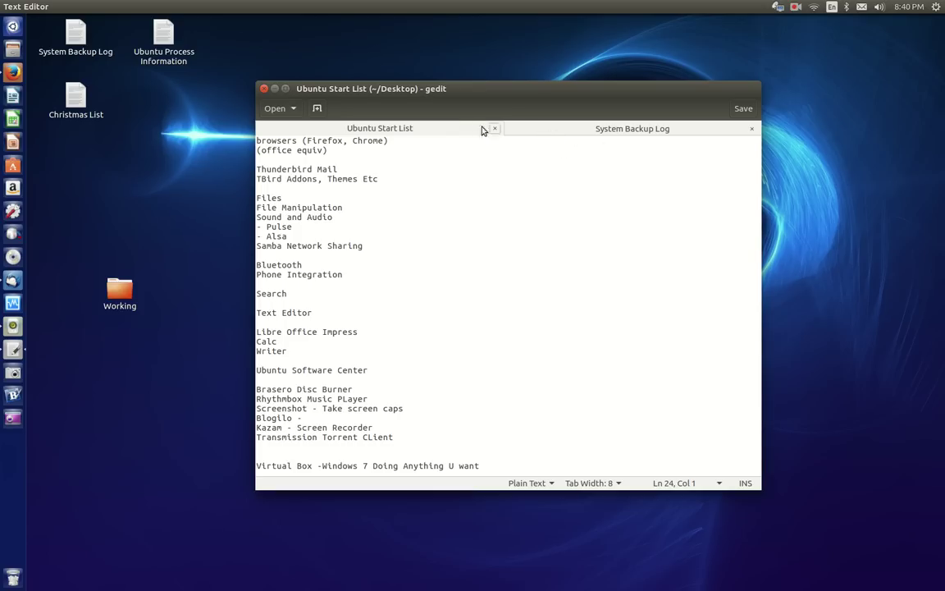
scroll(440, 124, "down", 1)
scroll(382, 117, "up", 1)
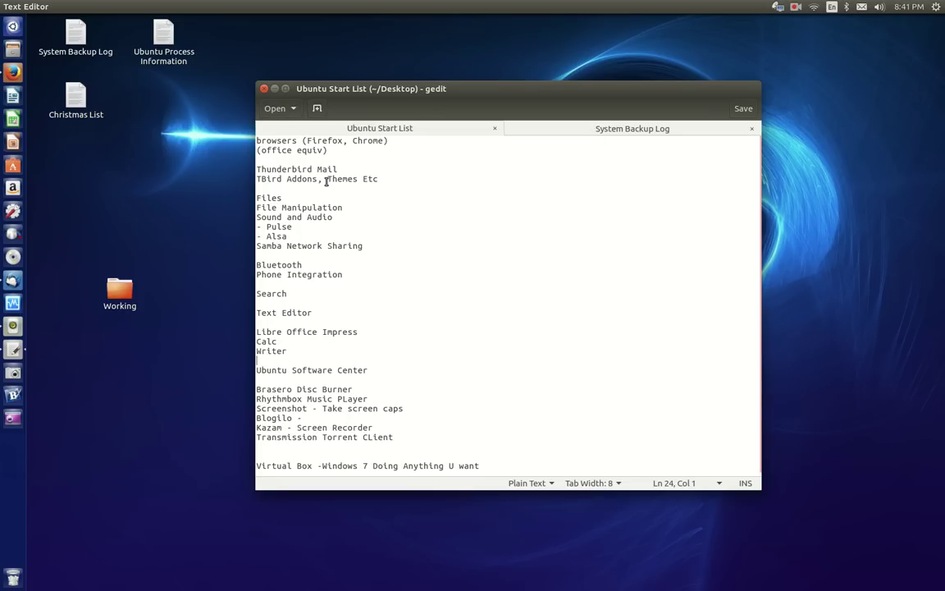
left_click(276, 90)
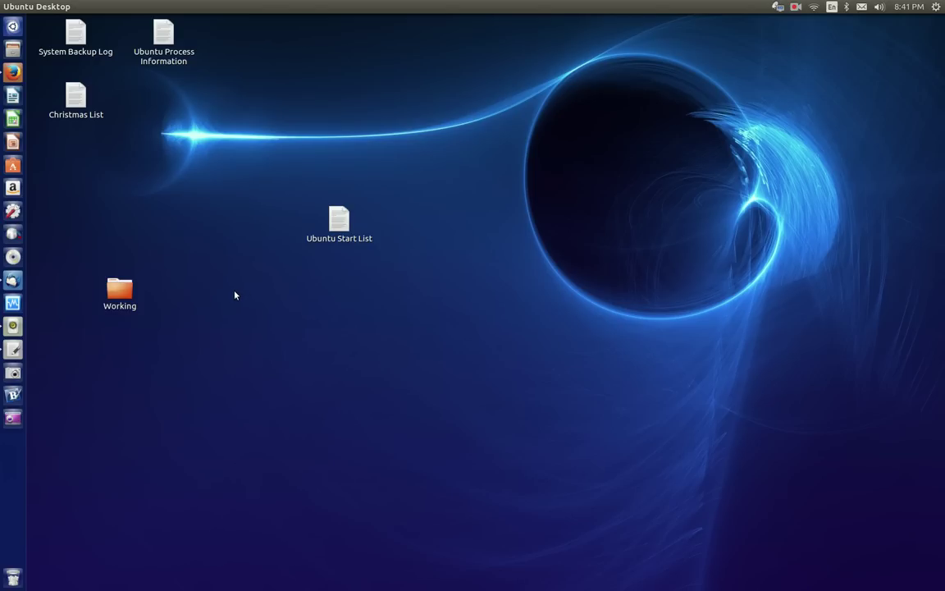
Switch to Thunderbird Mail and show the installed extensions in its Add-ons Manager.
left_click(13, 279)
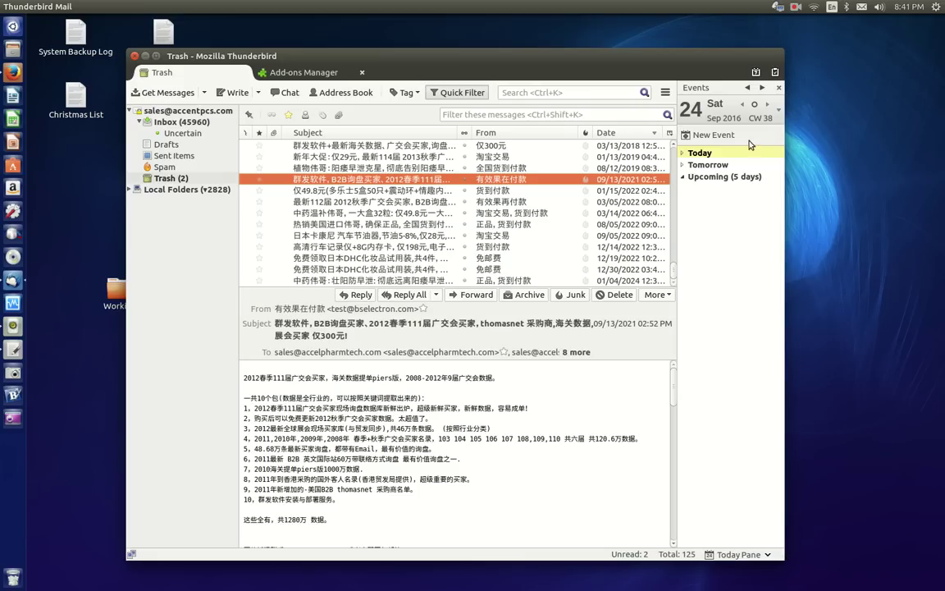
left_click(683, 176)
left_click(293, 73)
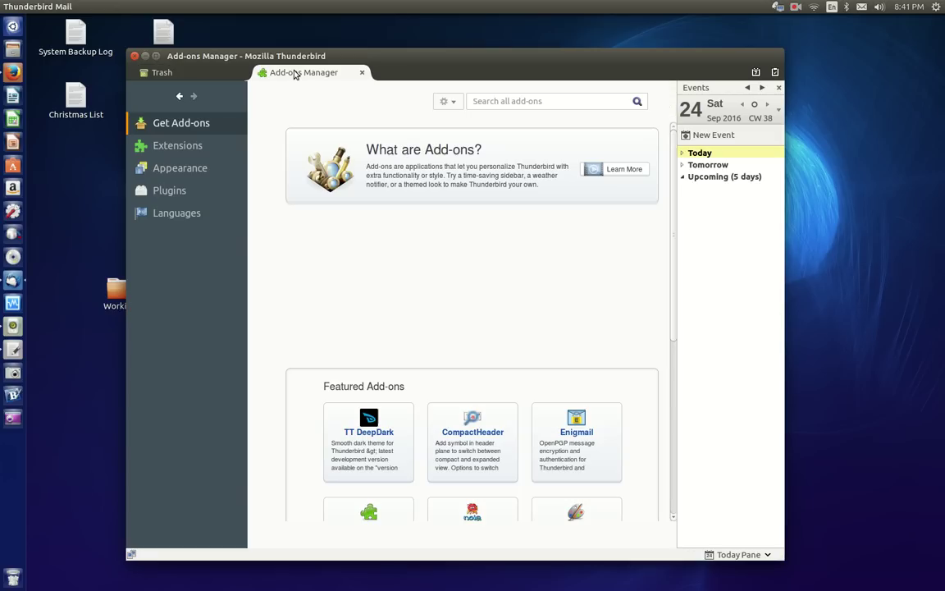
left_click(194, 152)
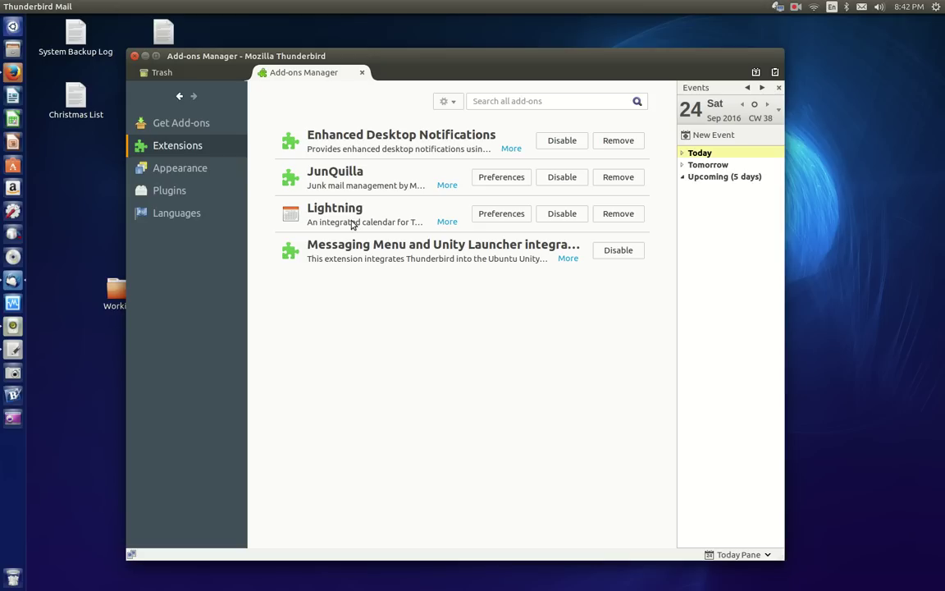
Enter "light" as the add-on search text and select the Enhanced Desktop Notifications extension.
left_click(507, 100)
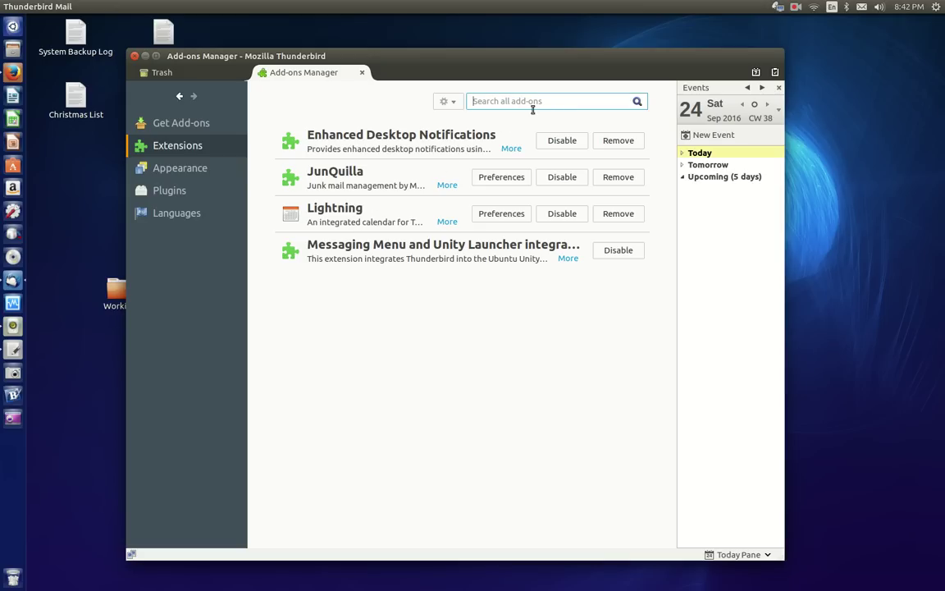
type("light")
left_click(391, 146)
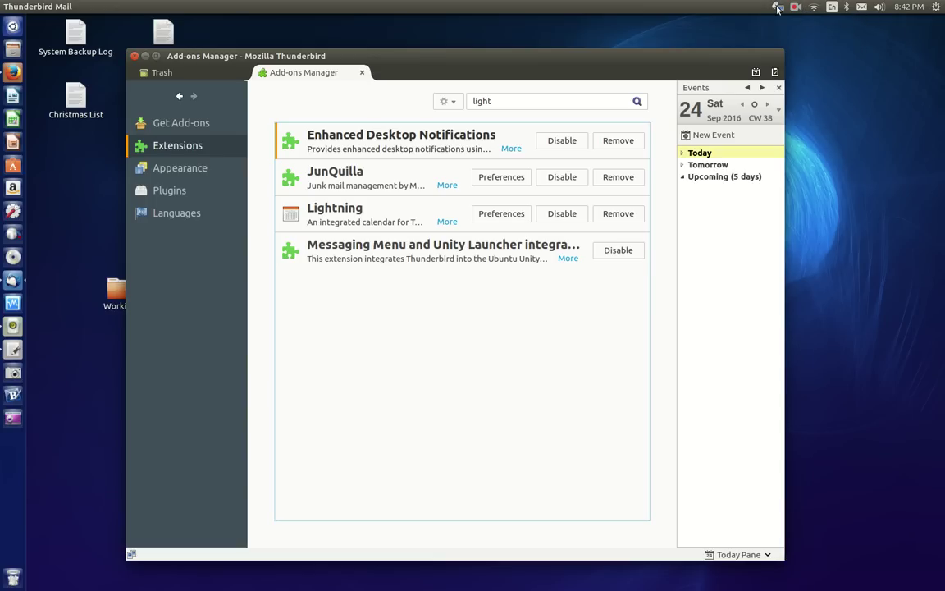
View the system mail indicator's options and try the Rhythmbox playback control in the sound indicator.
left_click(859, 10)
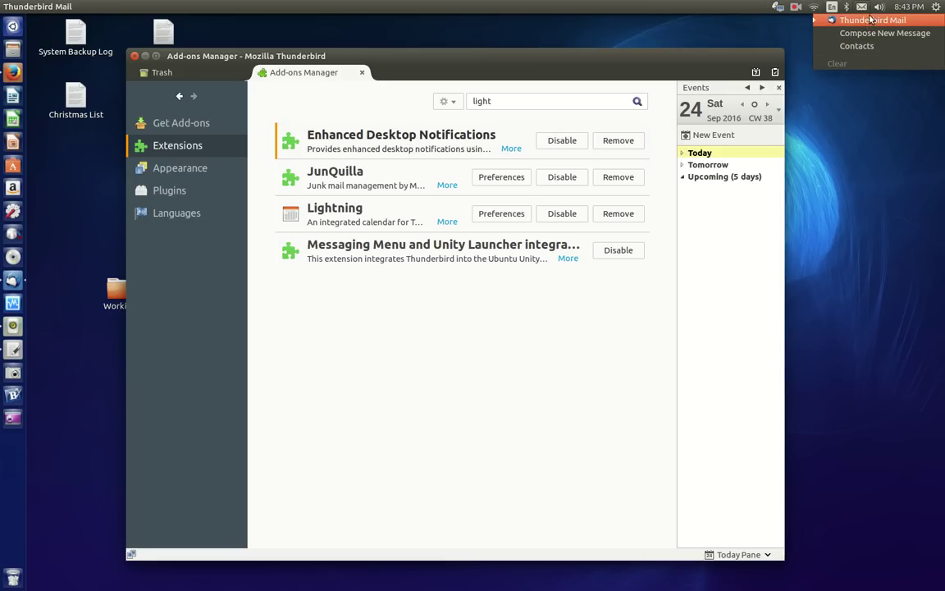
mouse_move(877, 9)
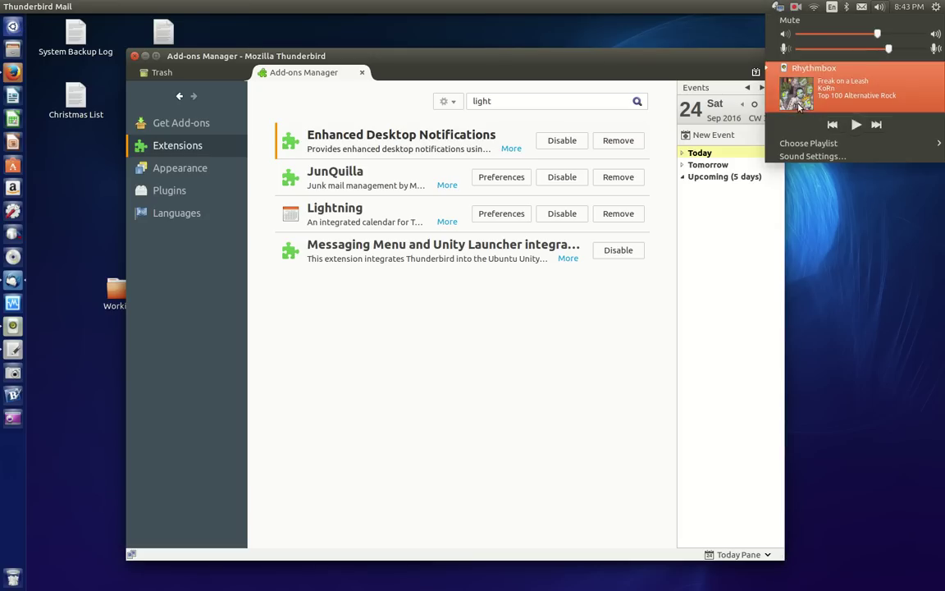
left_click(858, 126)
left_click(879, 9)
left_click(880, 8)
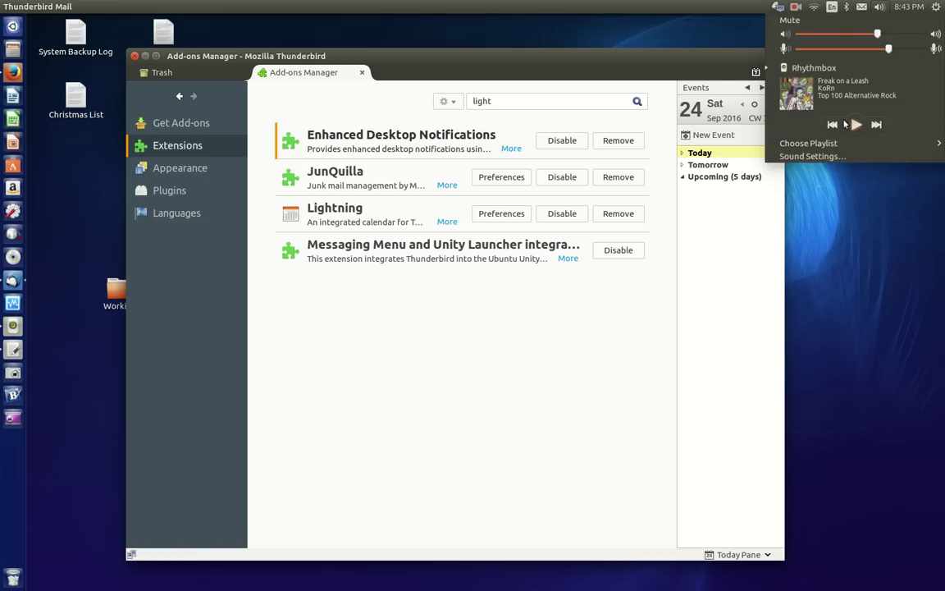
left_click(854, 200)
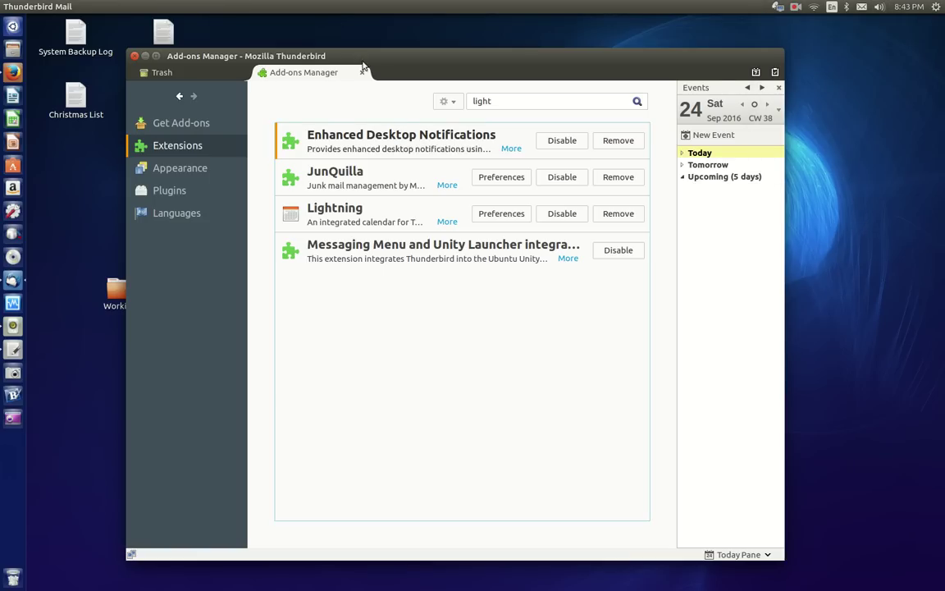
Bring up the Rhythmbox music player, move its window lower, and minimize it.
left_click(878, 8)
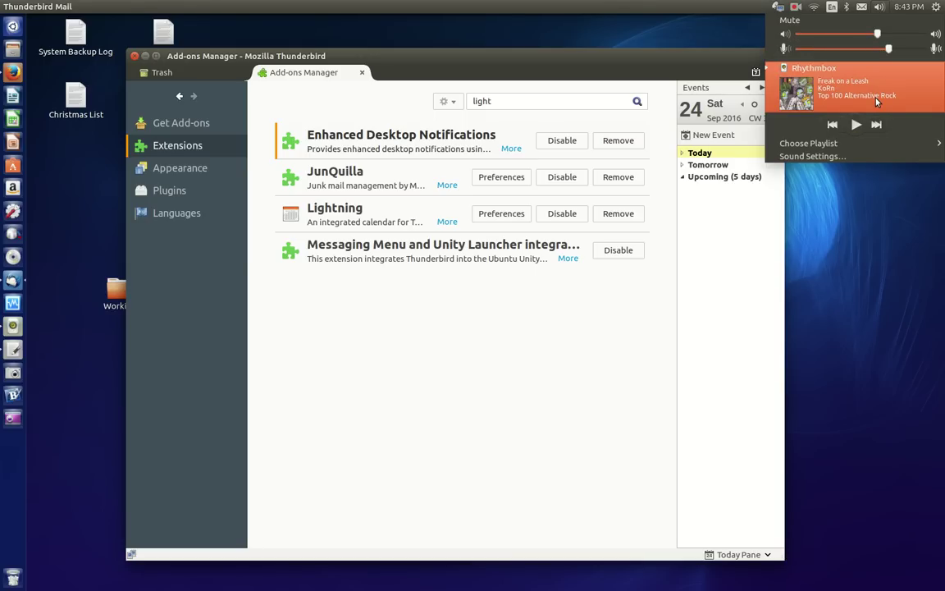
left_click(787, 86)
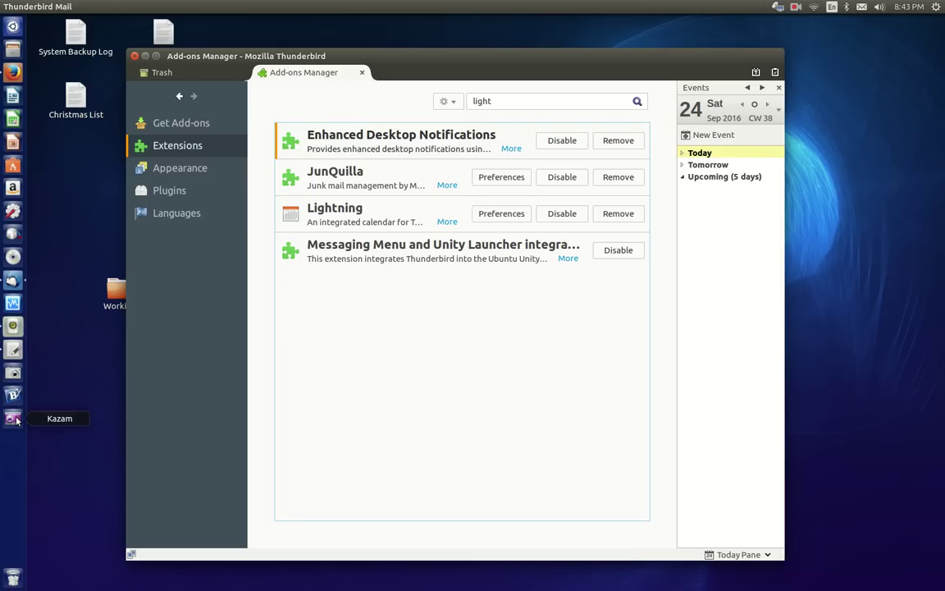
left_click(12, 326)
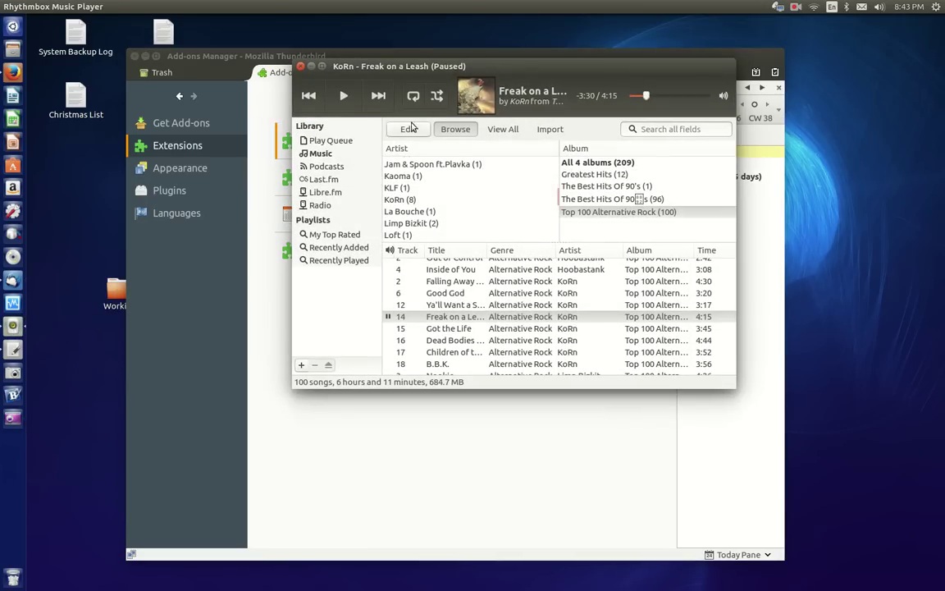
left_click_drag(432, 62, 435, 129)
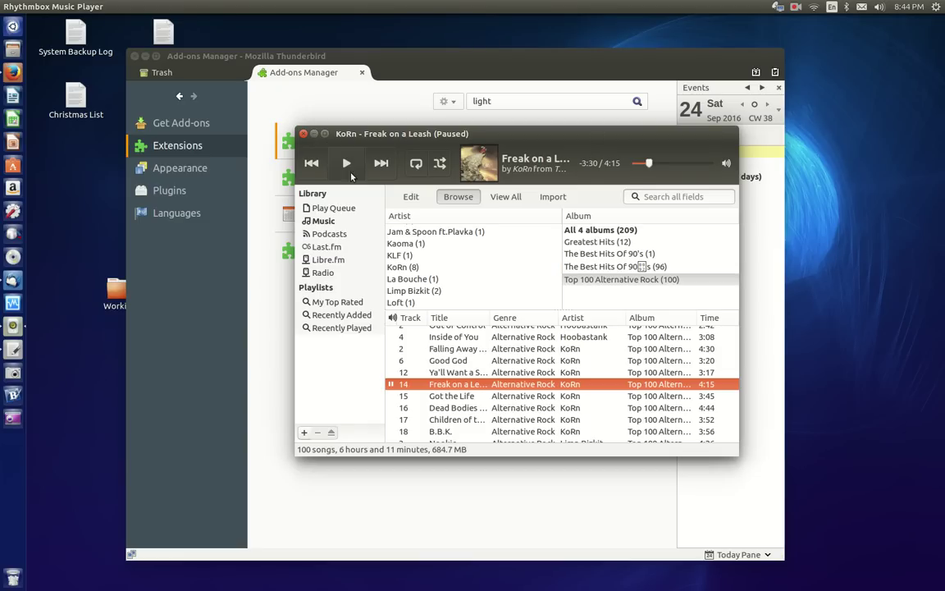
left_click(315, 137)
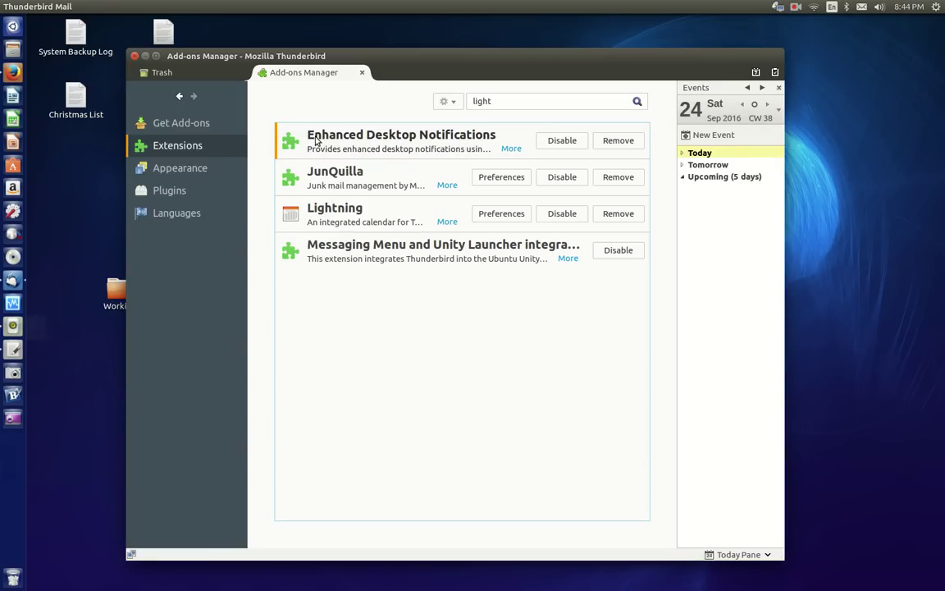
Search the Dash for "rhythm" and dismiss the Dash without launching anything.
left_click(14, 28)
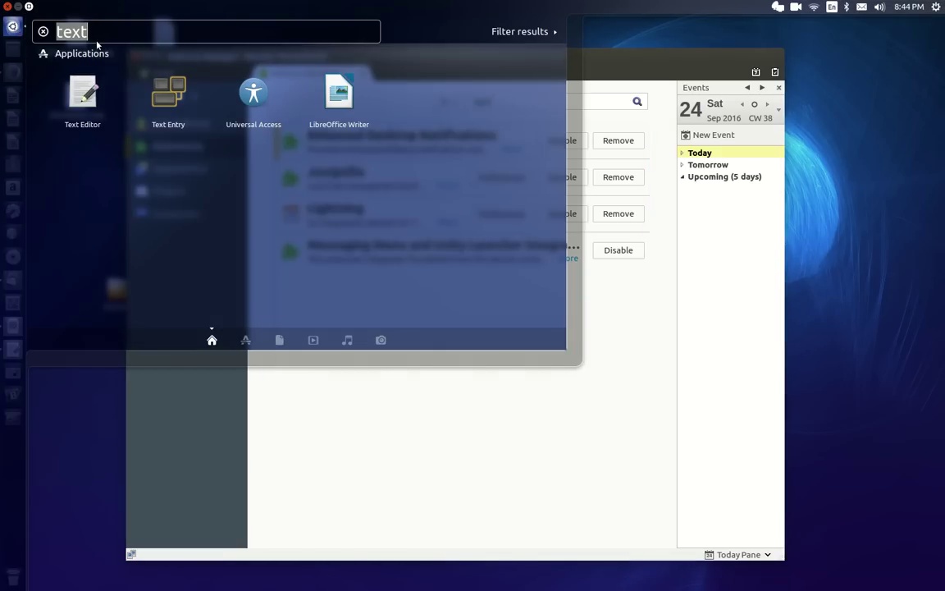
type("rhyt")
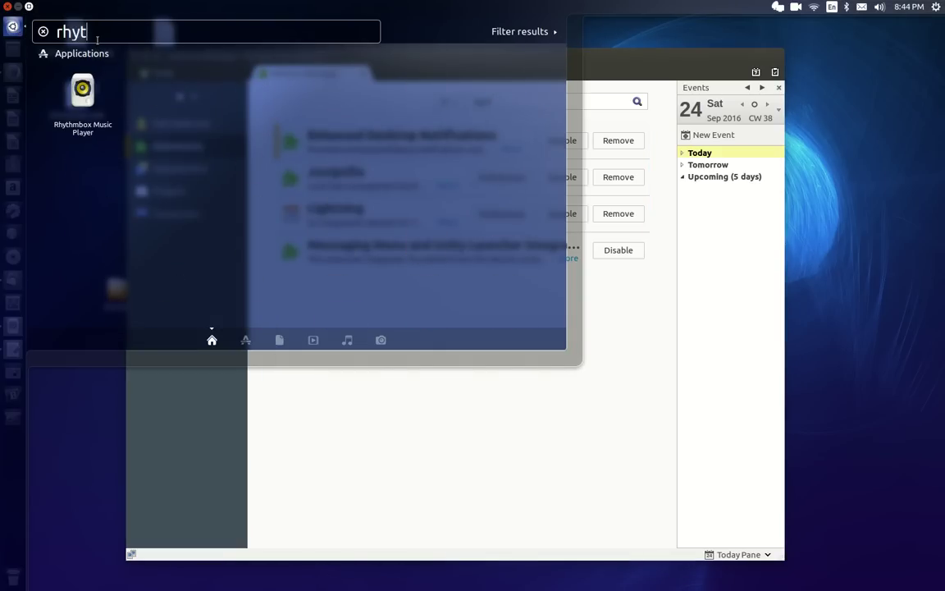
type("hm")
left_click(82, 388)
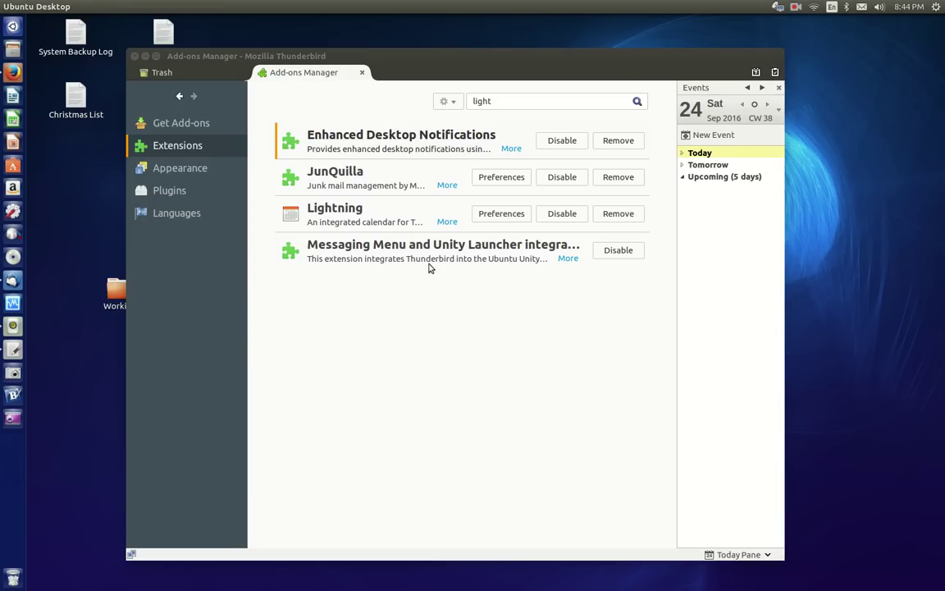
Show Thunderbird's Trash folder and minimize it, and check the Ubuntu Start List in Text Editor before minimizing that too.
left_click(160, 71)
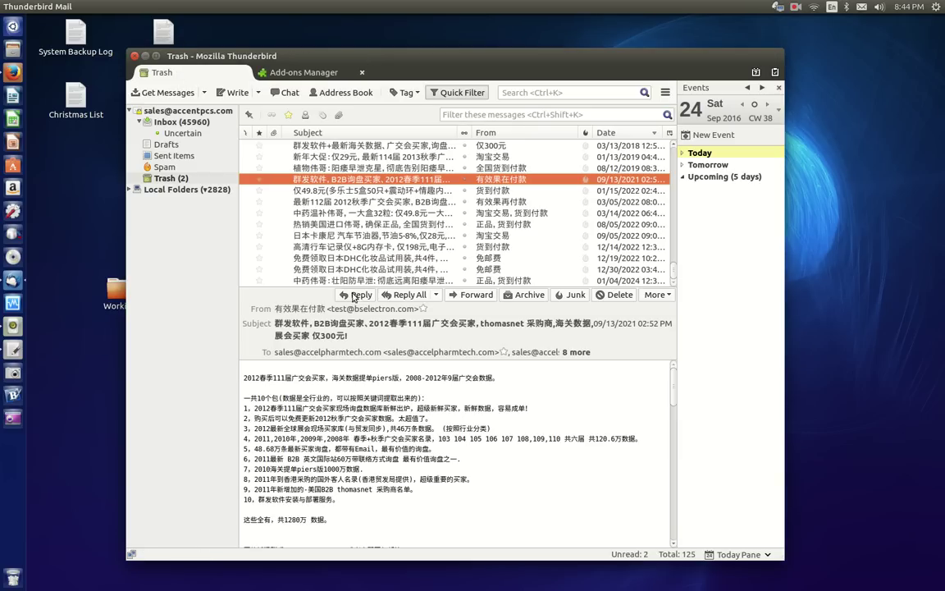
left_click(147, 58)
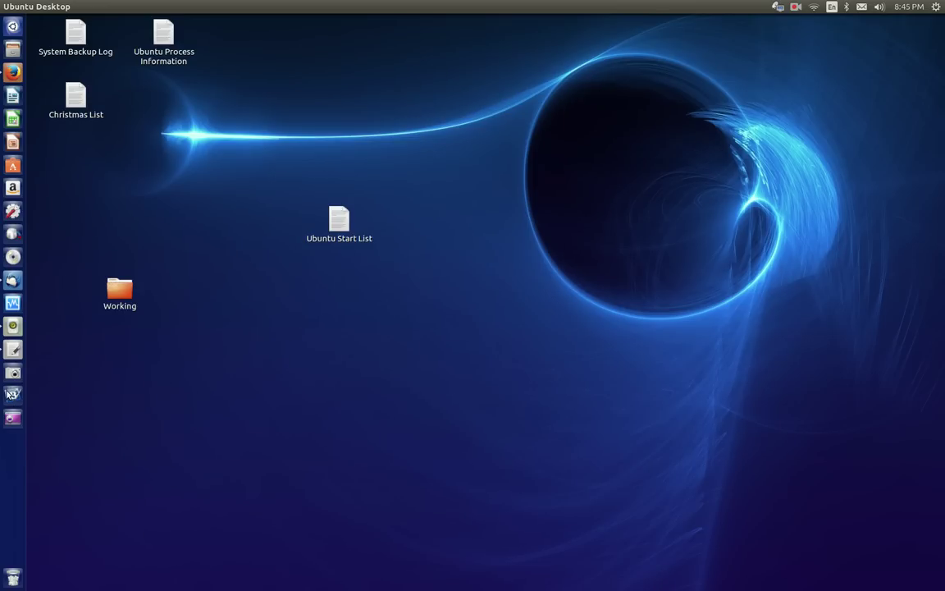
left_click(12, 326)
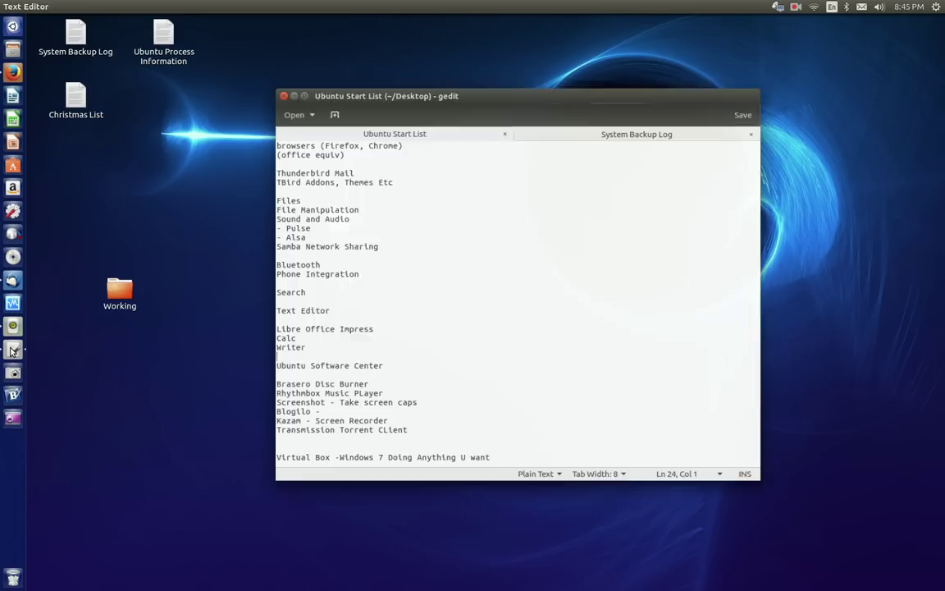
left_click(13, 332)
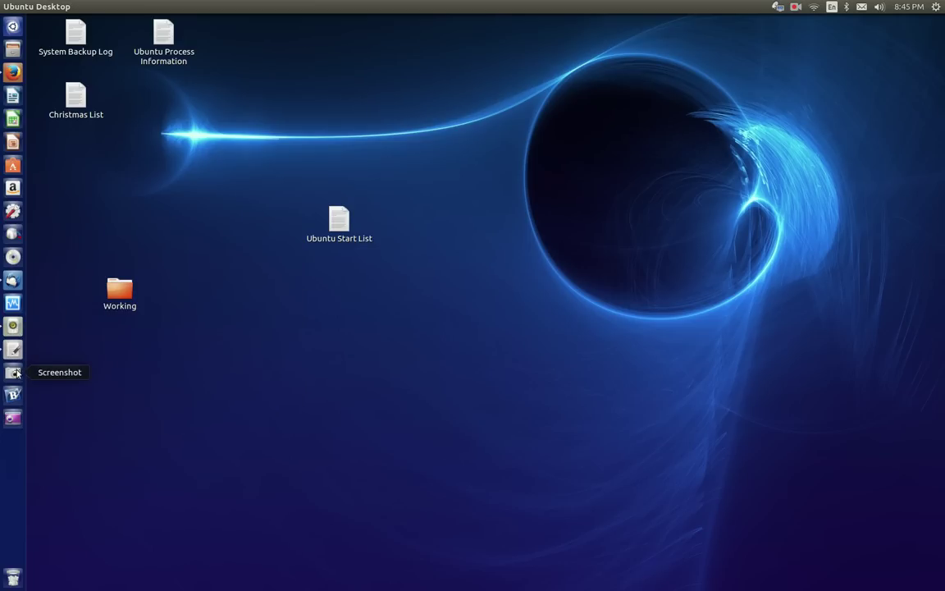
Search the Dash for "screen" and close the Dash to return to the desktop.
left_click(12, 26)
type("screen")
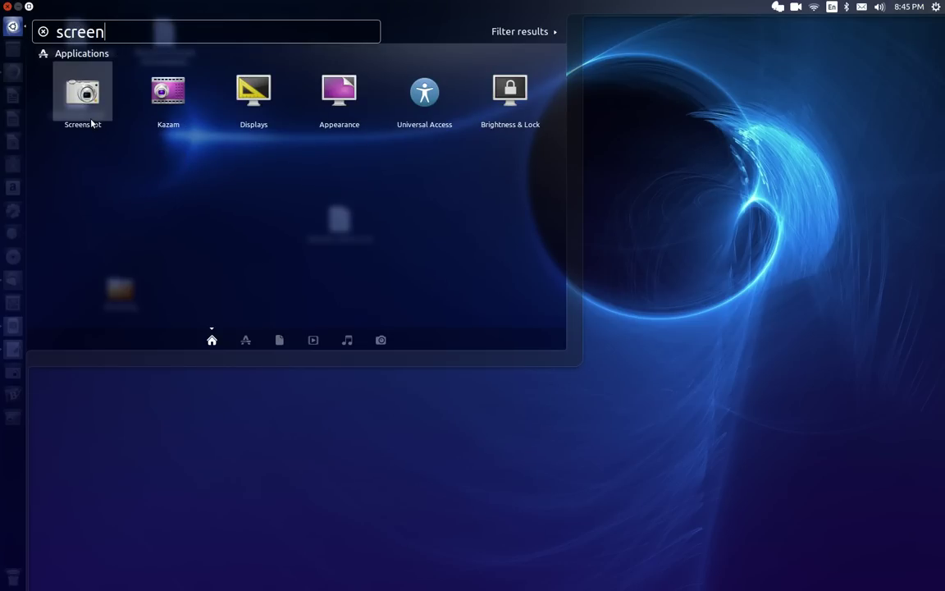
left_click(176, 400)
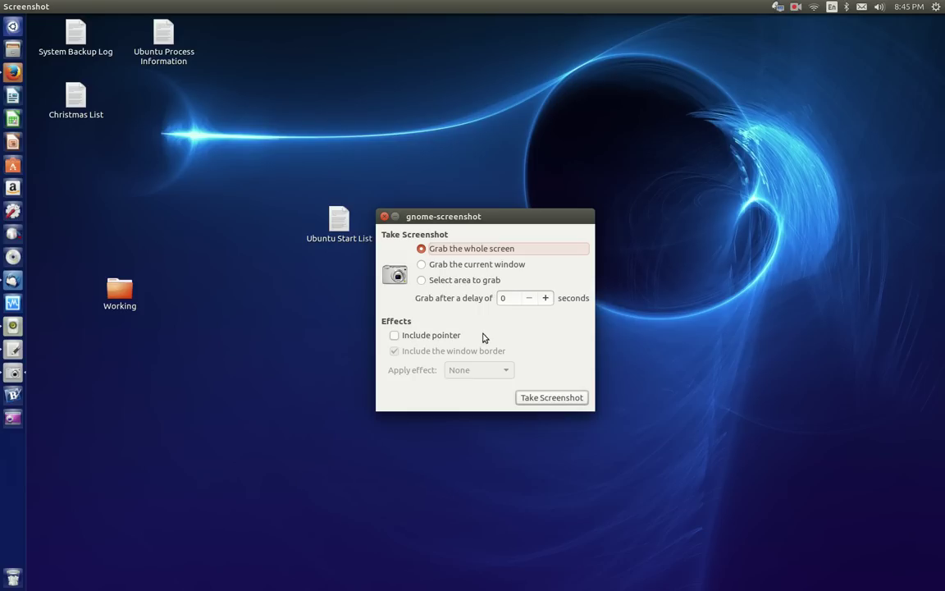
Capture a selected rectangular area of the desktop with the Screenshot tool and save the image in the Pictures folder.
left_click(422, 280)
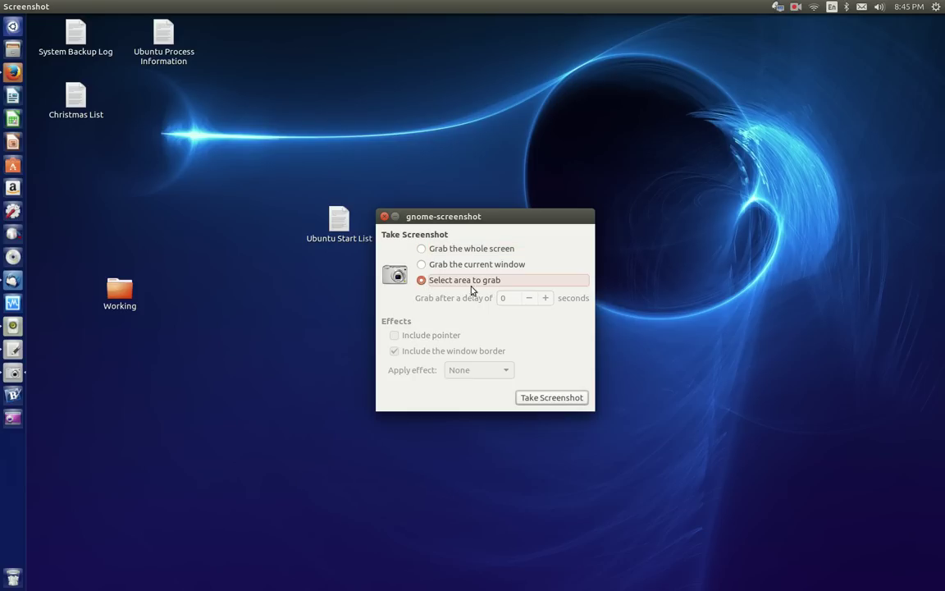
left_click(551, 397)
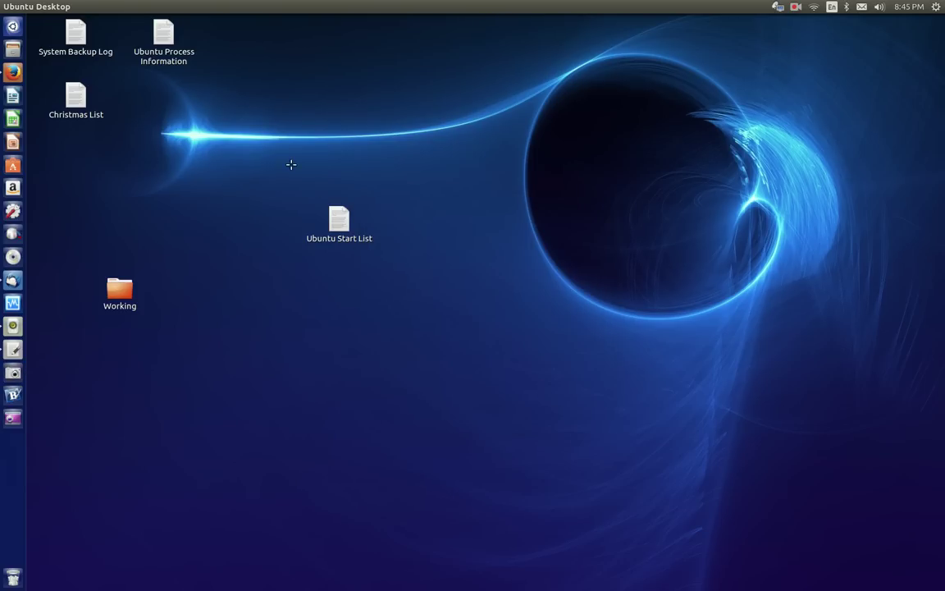
left_click_drag(292, 166, 726, 368)
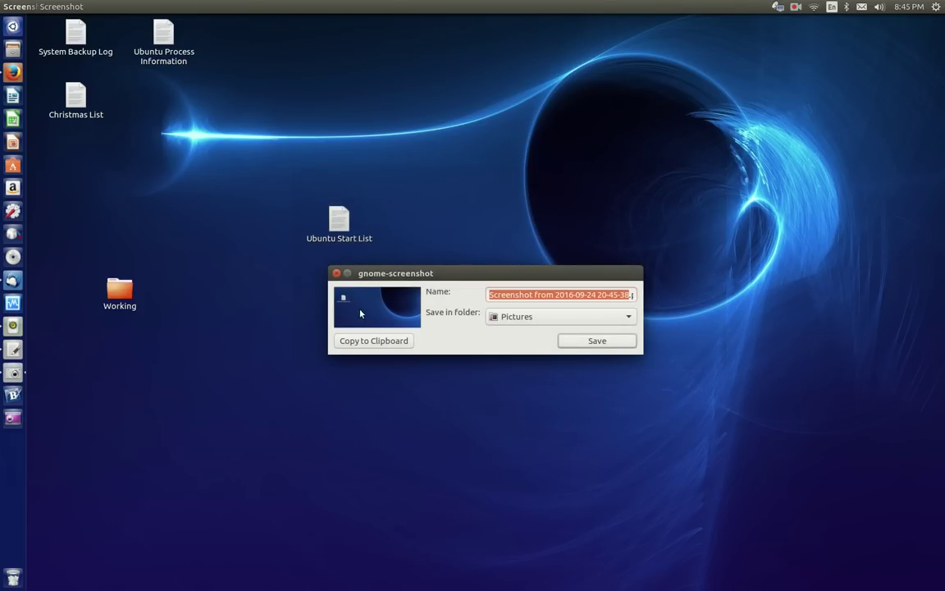
left_click(597, 343)
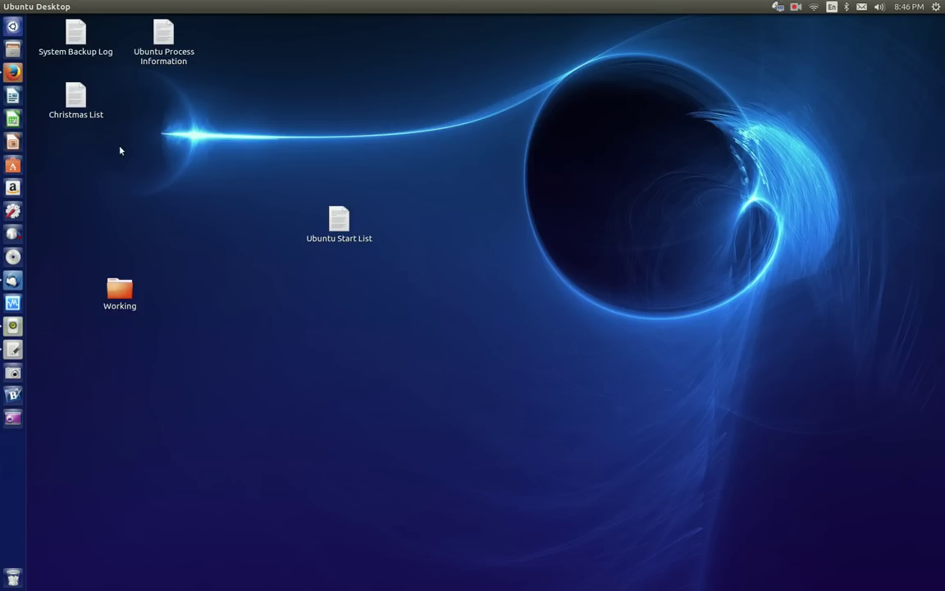
Show a blank document in each of LibreOffice Writer, Calc and Impress, dismissing each one after viewing it.
left_click(13, 97)
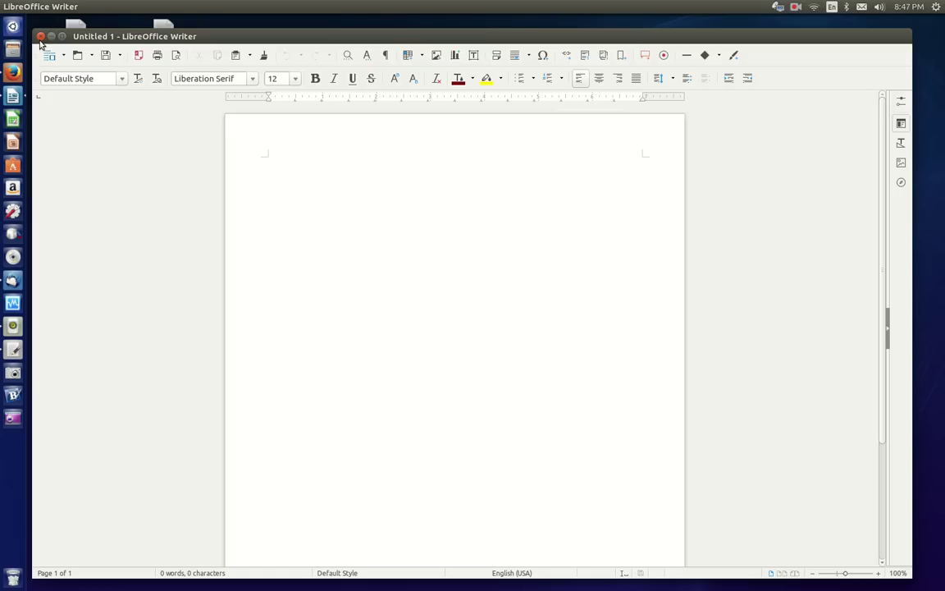
left_click(51, 38)
left_click(12, 119)
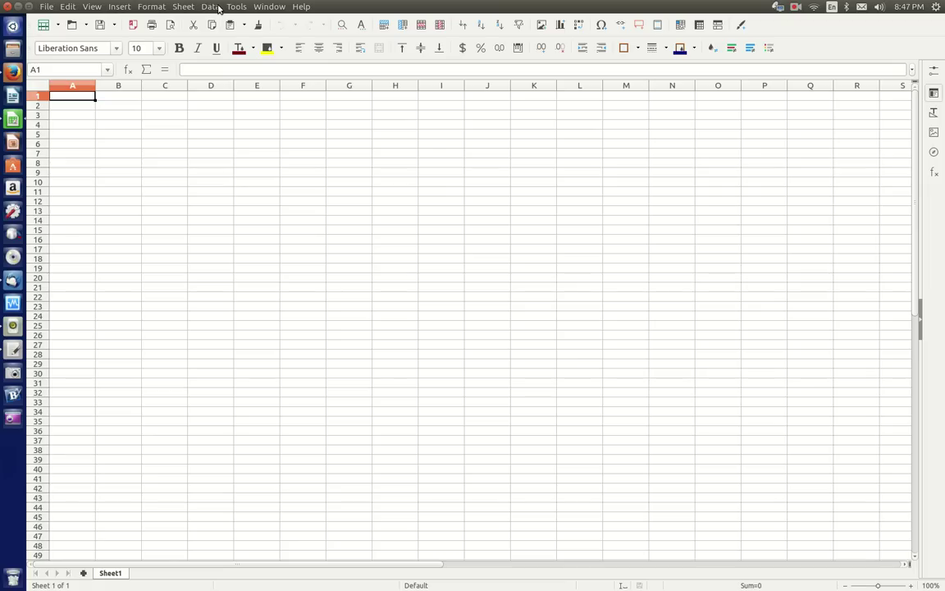
left_click(7, 6)
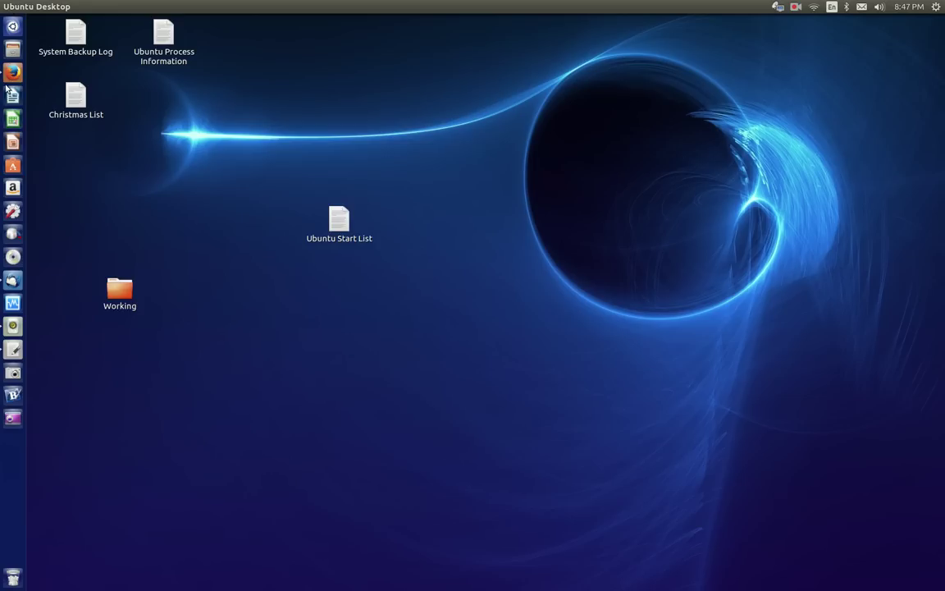
left_click(14, 142)
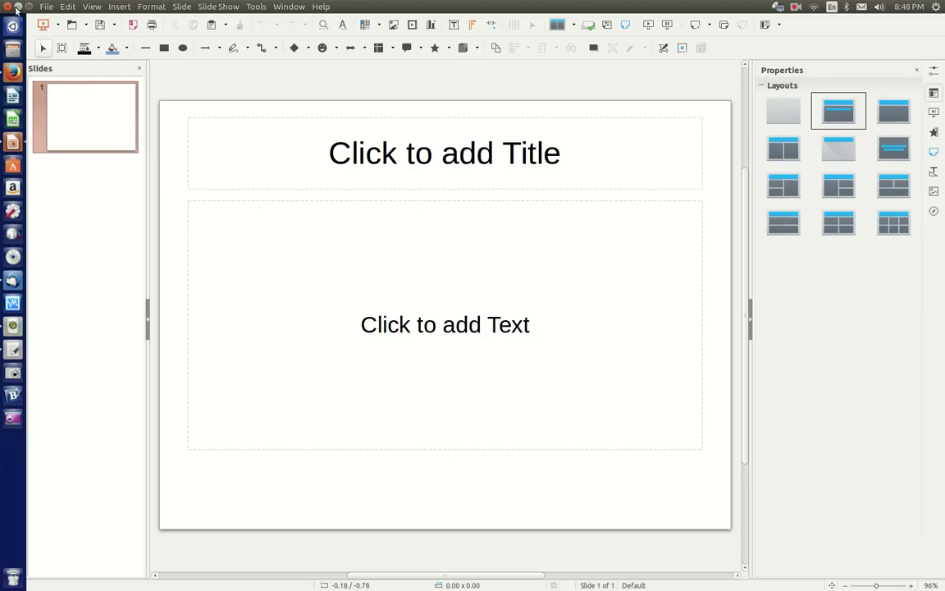
left_click(9, 6)
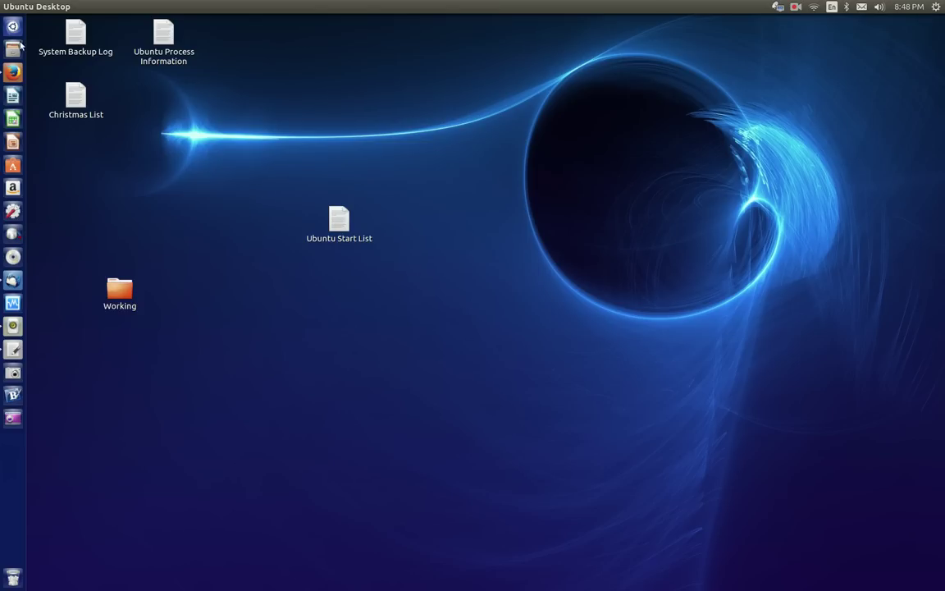
Search the Dash for "pulse" to show the PulseAudio Volume Control, and dismiss the Dash.
left_click(18, 33)
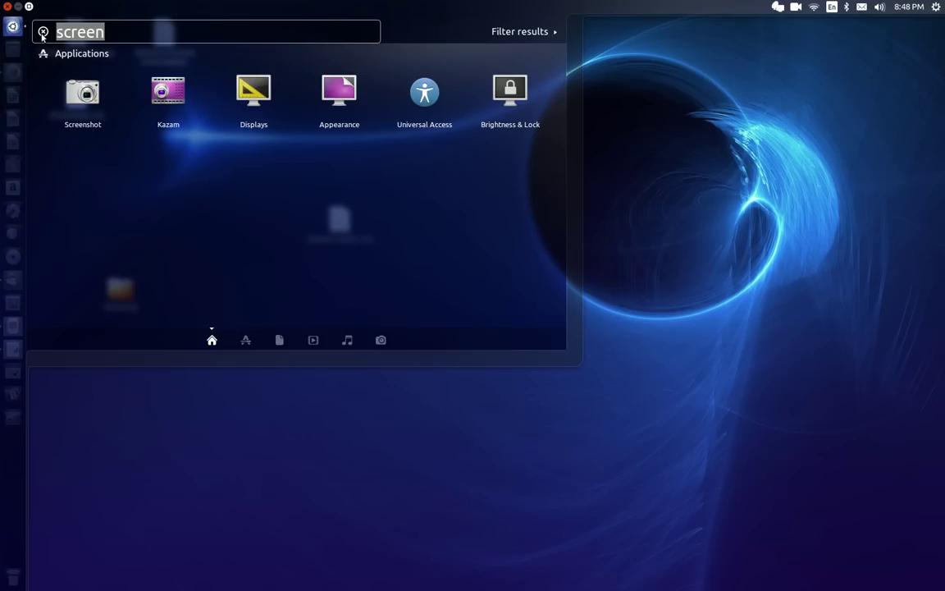
type("pulse")
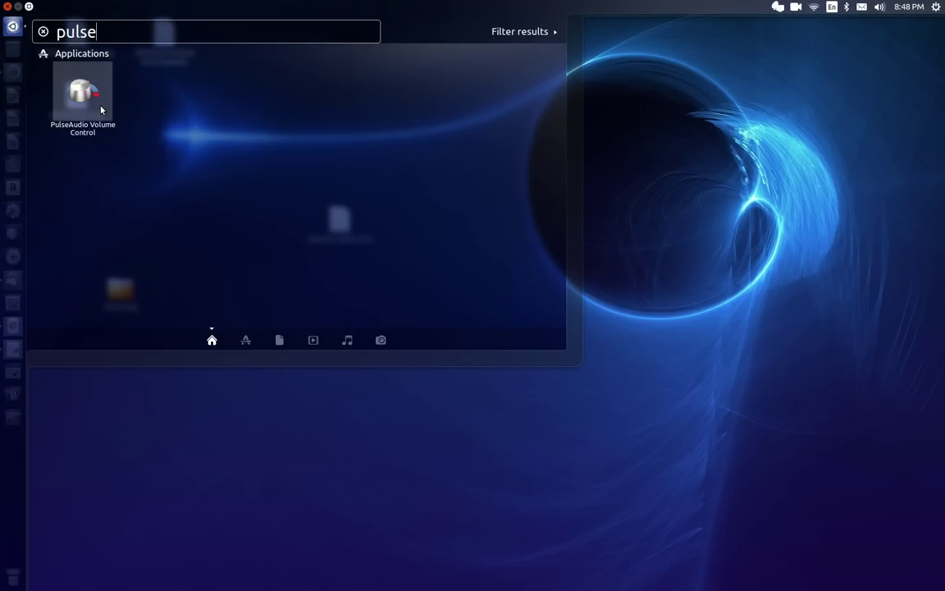
left_click(208, 474)
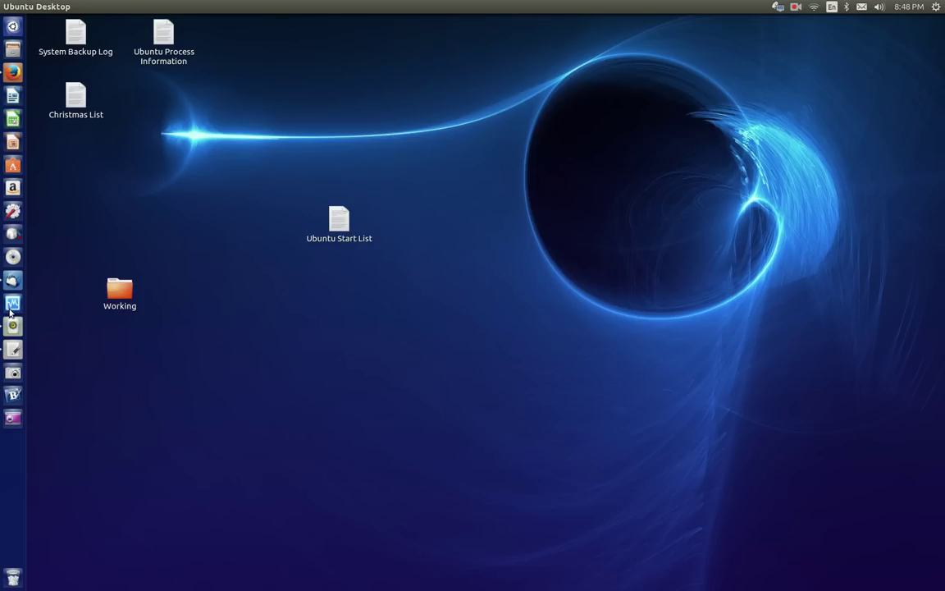
View the sound indicator's options and the remote connection indicator's options, and dismiss them.
left_click(878, 7)
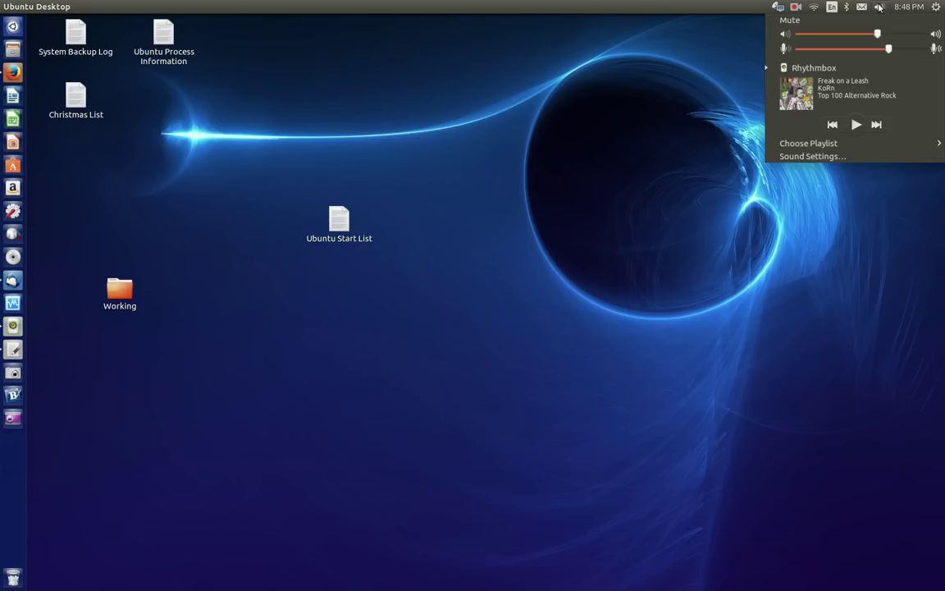
mouse_move(778, 7)
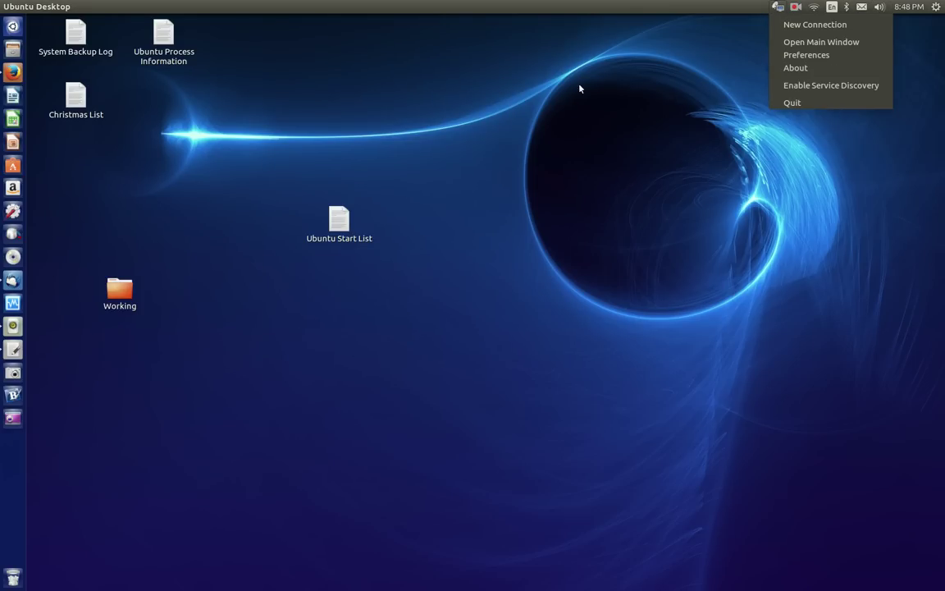
left_click(167, 191)
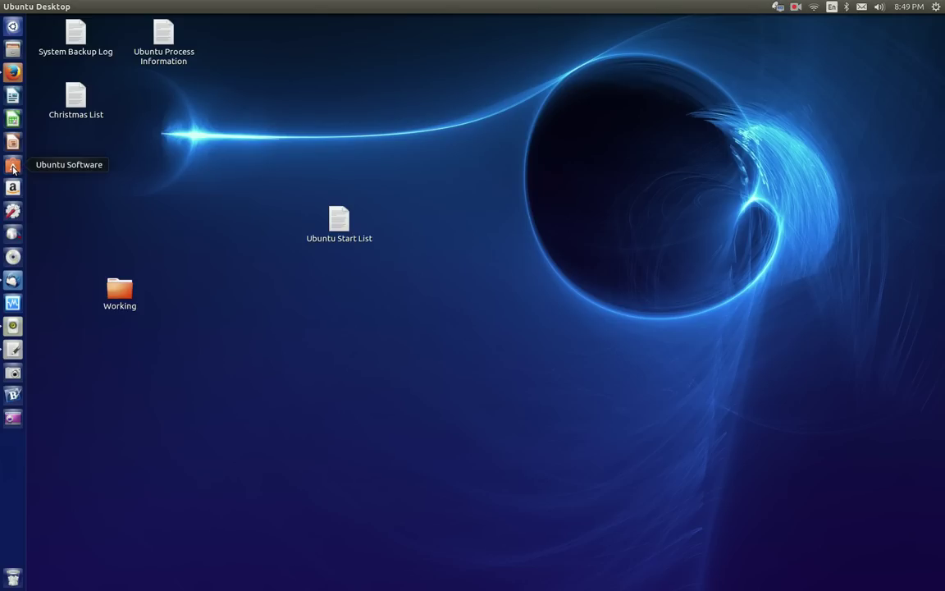
Open Ubuntu Software, move its window so it is fully visible near the upper middle of the desktop, and activate its search field.
left_click(13, 166)
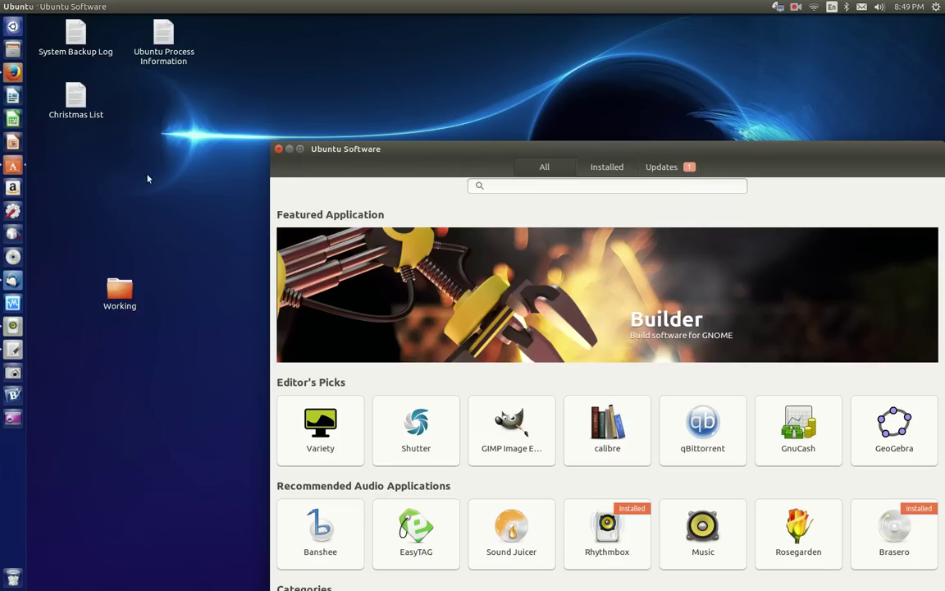
left_click_drag(438, 164, 347, 86)
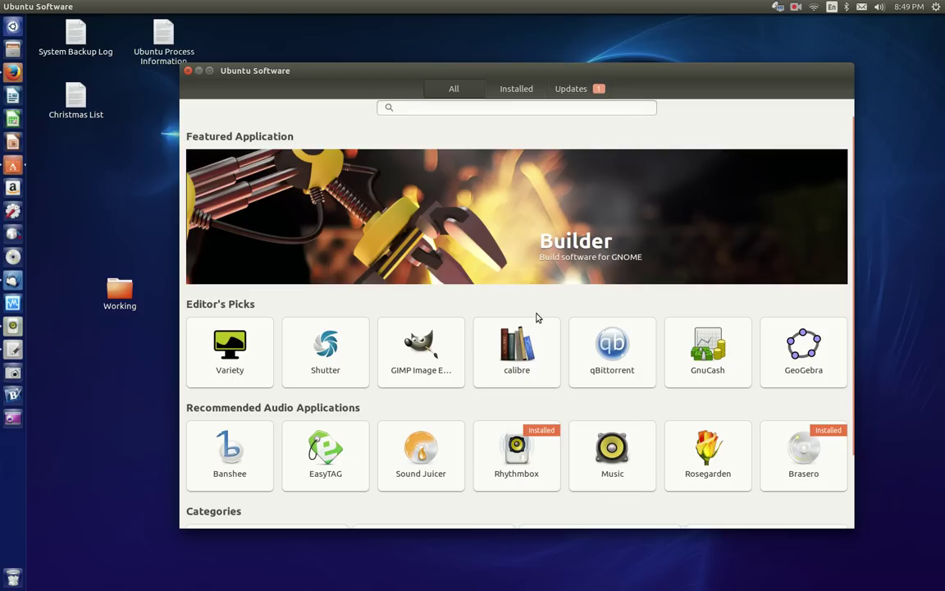
left_click(477, 107)
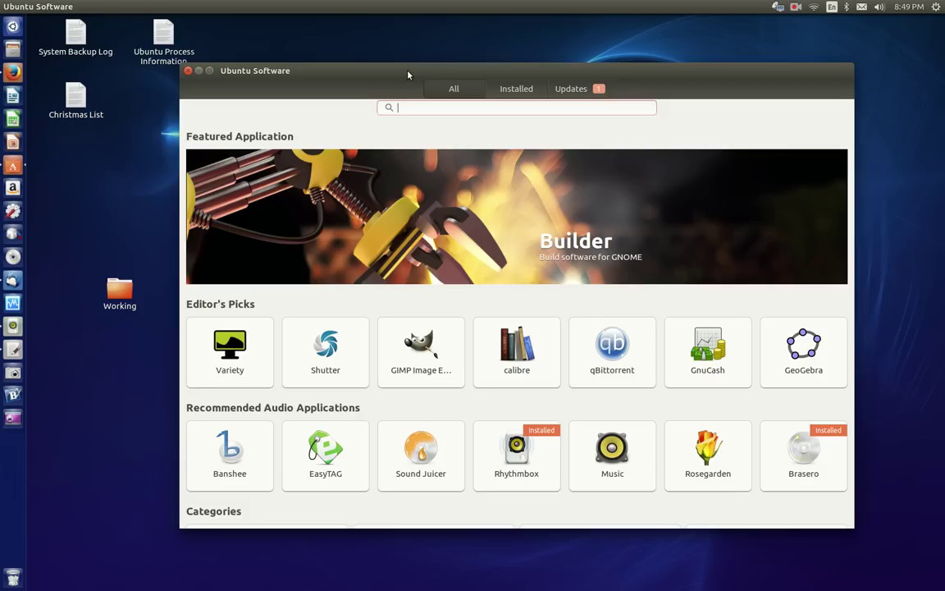
left_click_drag(406, 71, 378, 69)
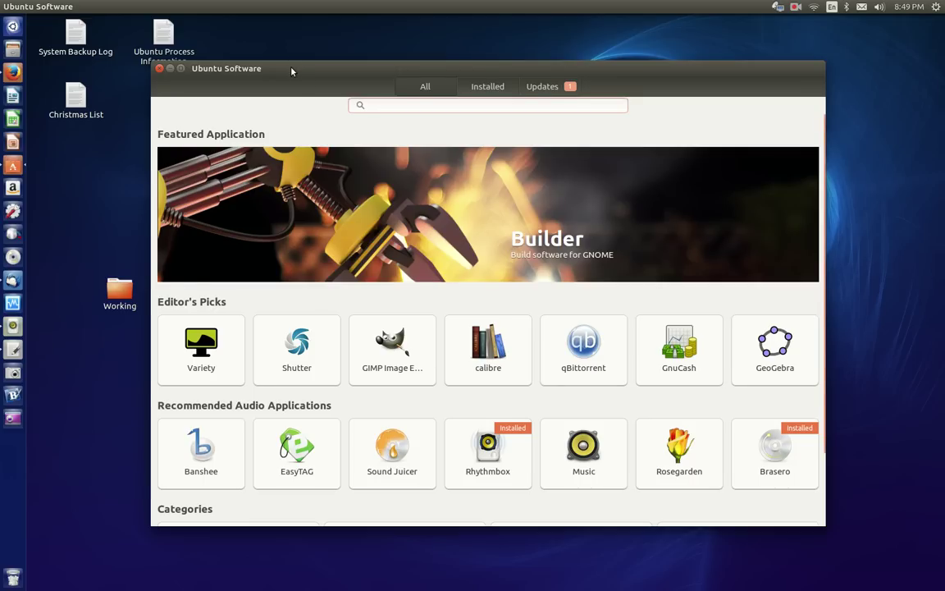
left_click_drag(290, 68, 317, 42)
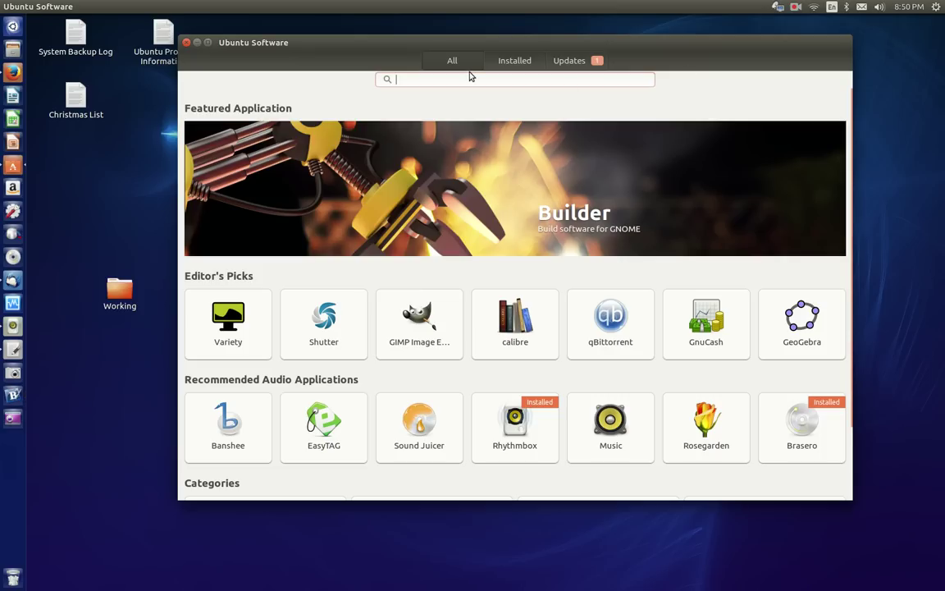
Search Ubuntu Software for "blog" and return to the overview of all applications.
type("blog")
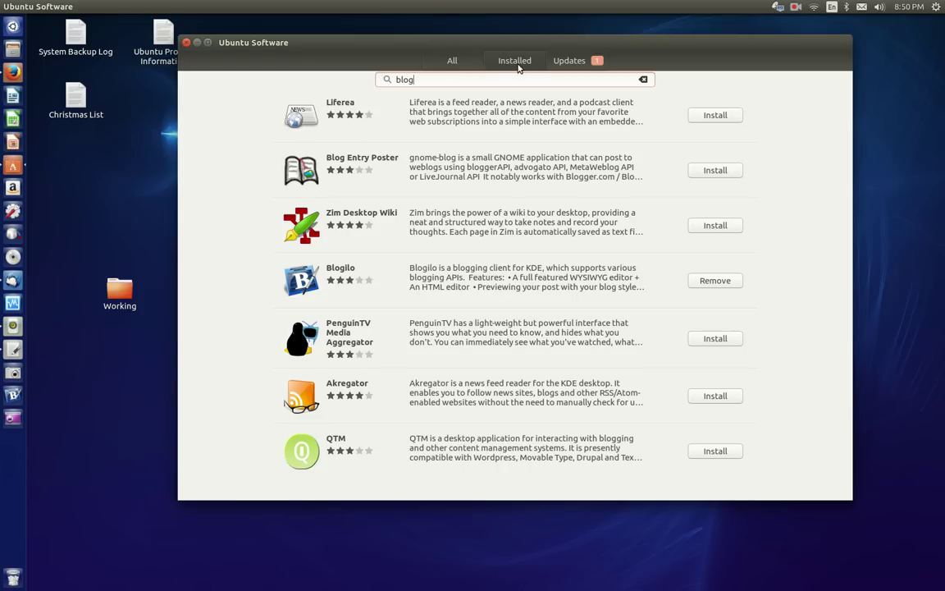
left_click(450, 63)
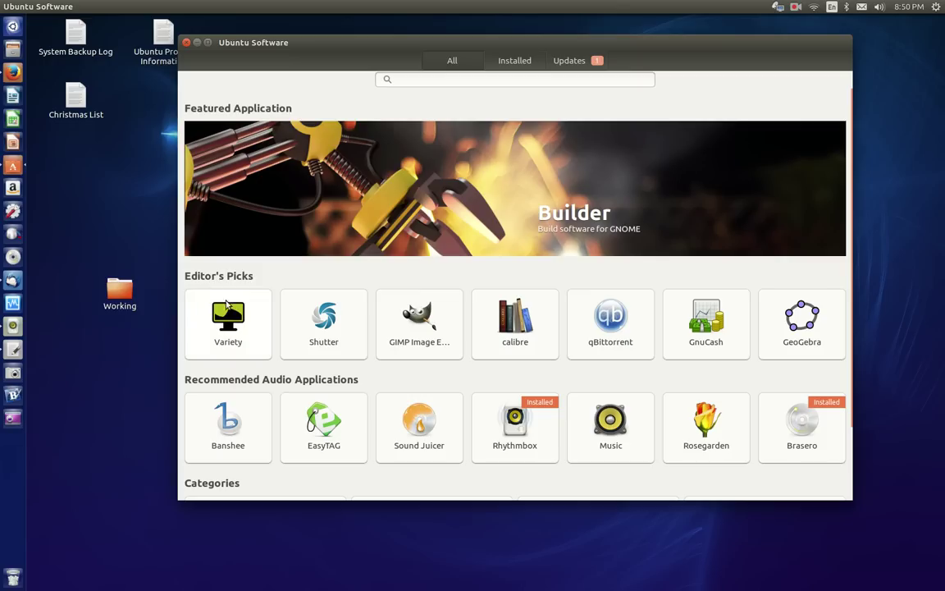
Search Ubuntu Software for "team" and look through the listed applications.
left_click(442, 79)
type("team")
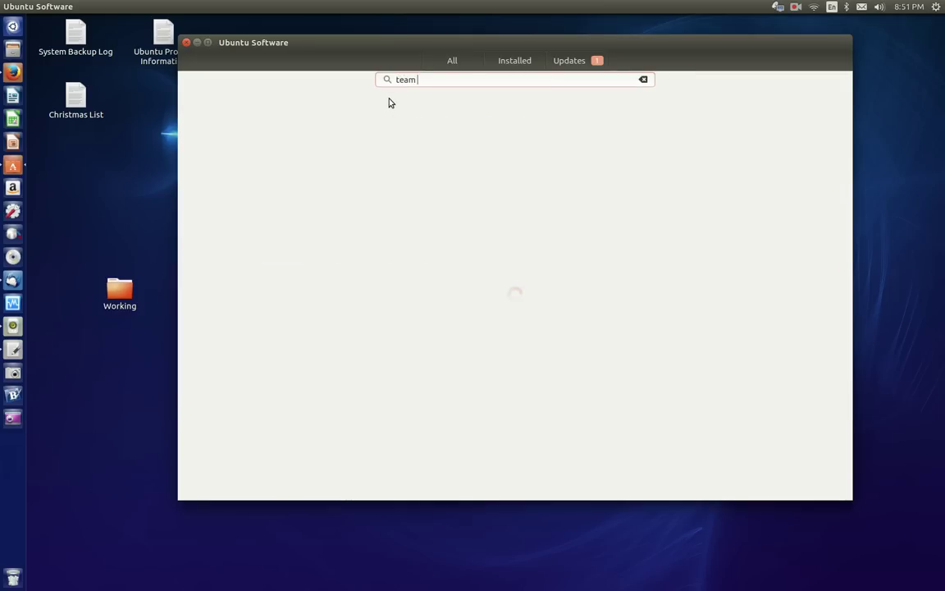
key("BackSpace")
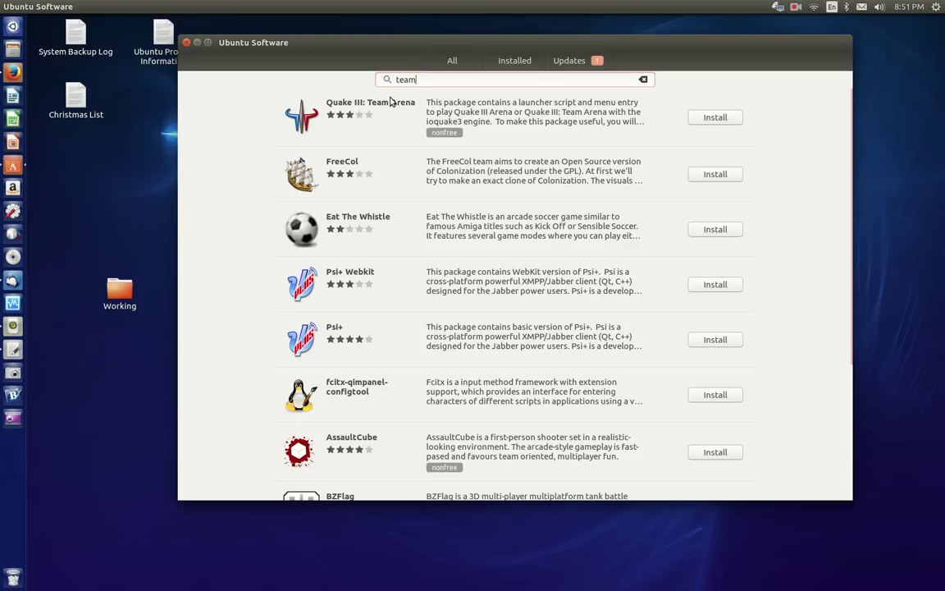
scroll(413, 284, "down", 5)
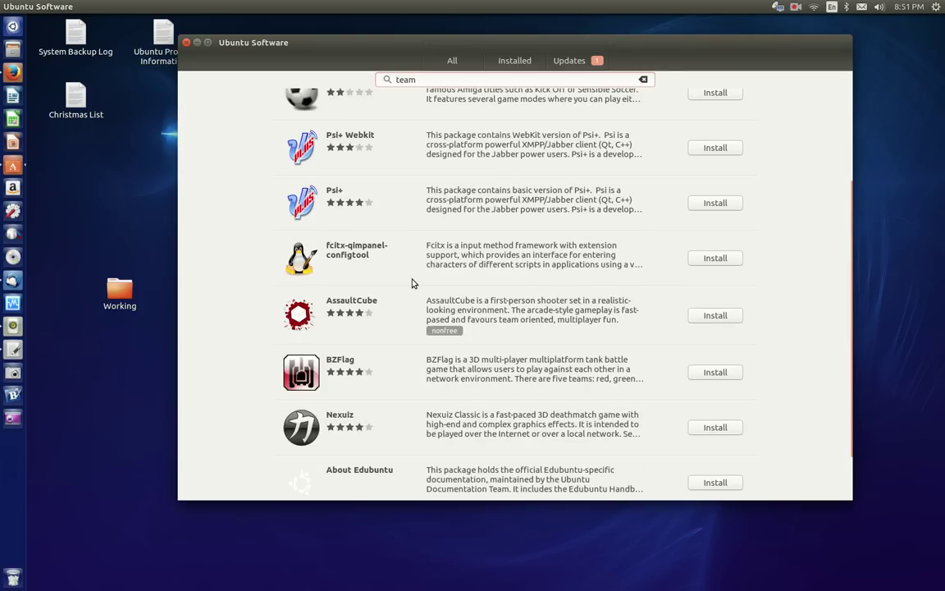
scroll(413, 283, "up", 5)
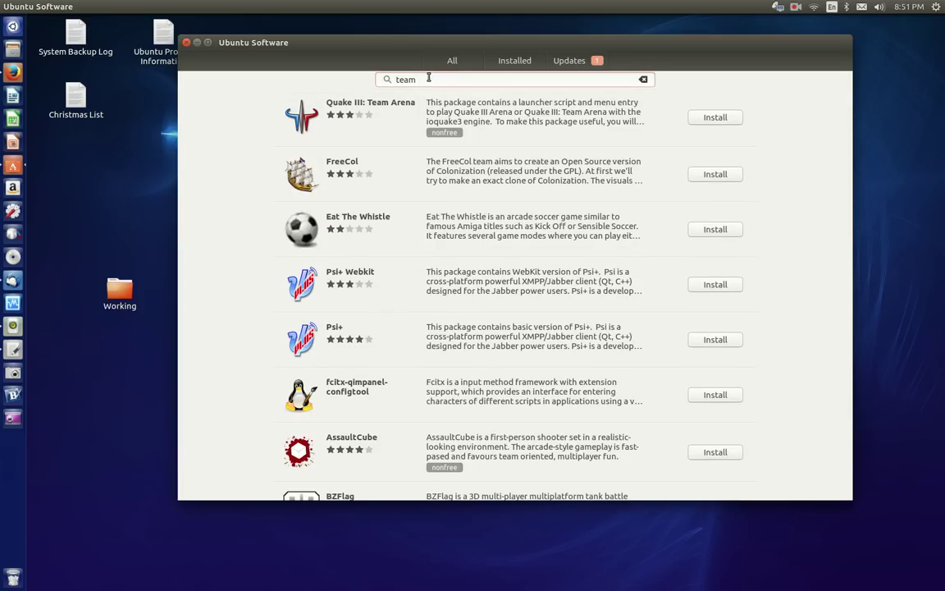
Switch to Firefox and search the web for "download teamview for ubuntu".
left_click(13, 72)
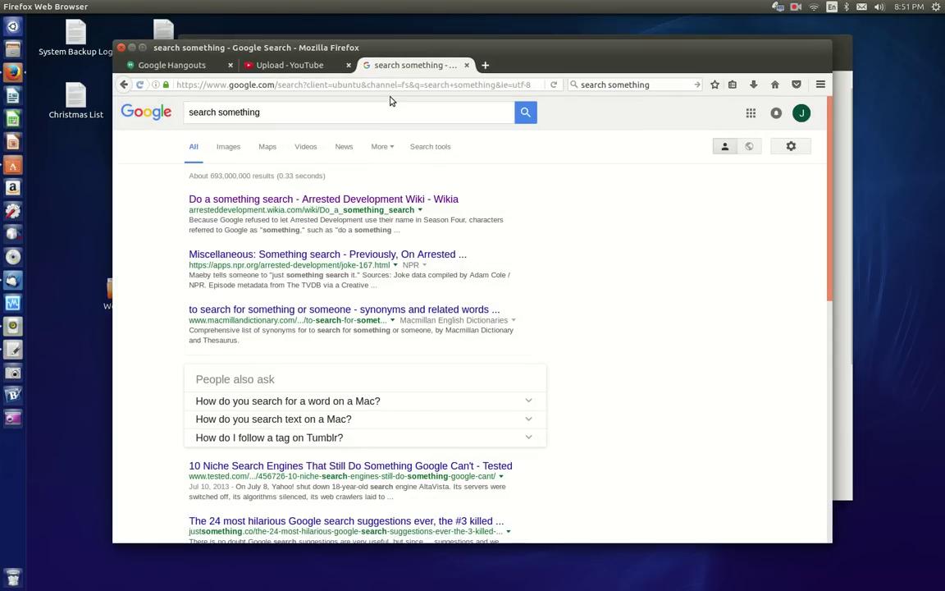
left_click(649, 86)
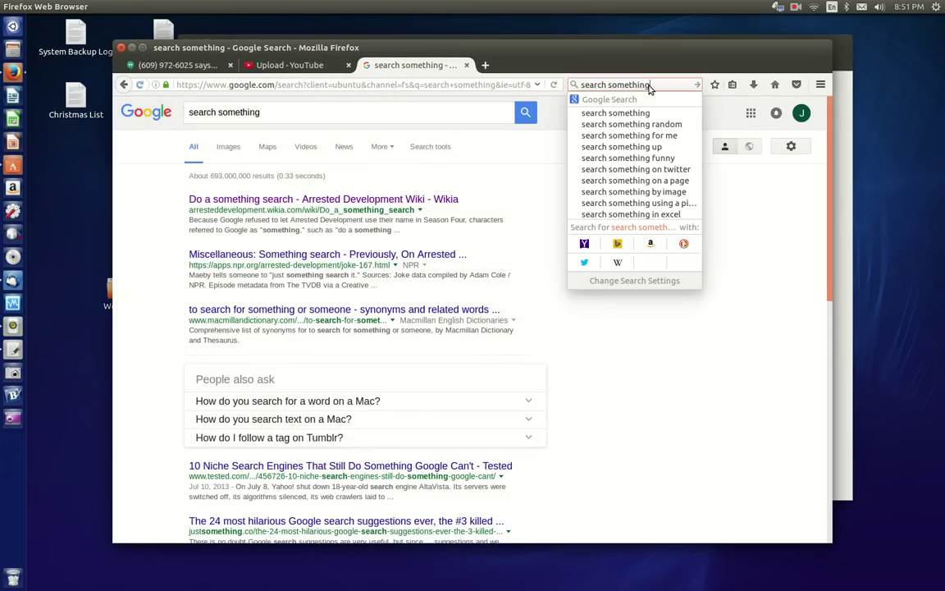
triple_click(650, 86)
type("dow")
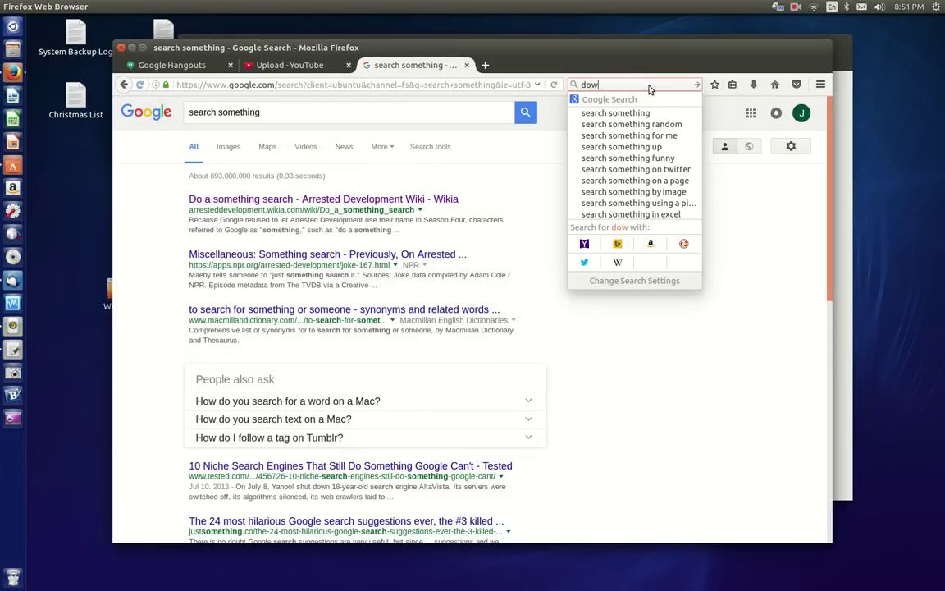
type("nload teamview")
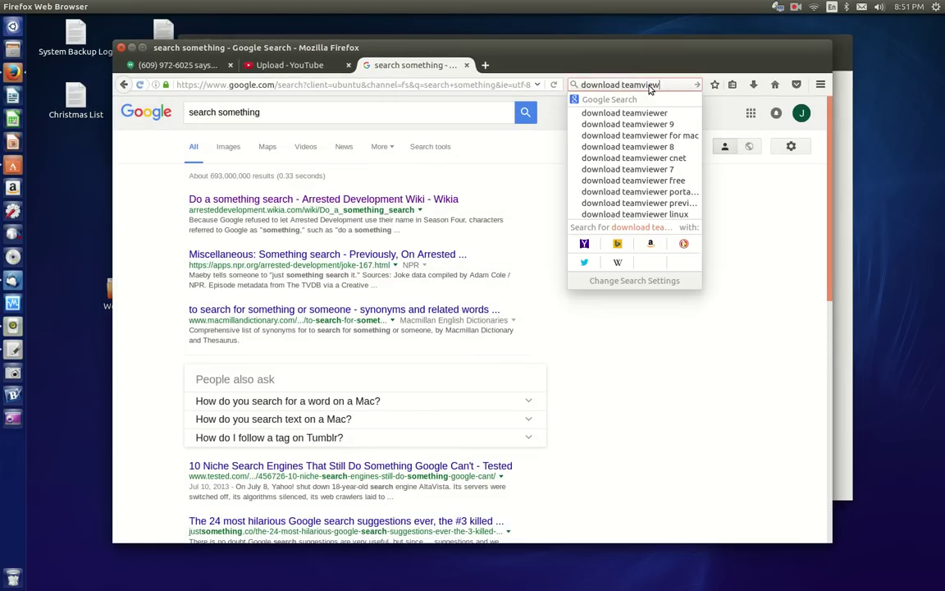
type("er for ubuntu")
key("Return")
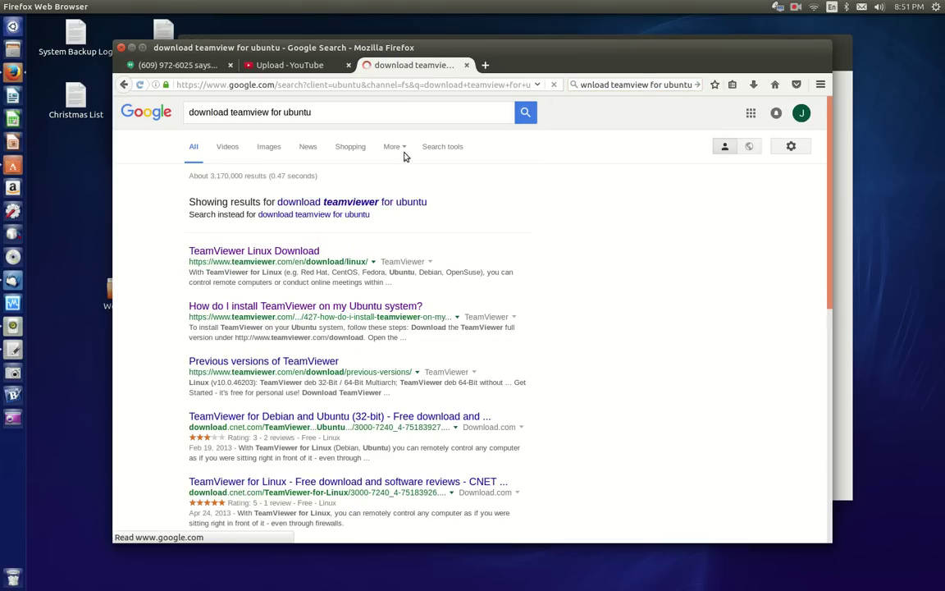
Open the TeamViewer Linux Download result and look over the download offered for Ubuntu and Debian.
left_click(244, 253)
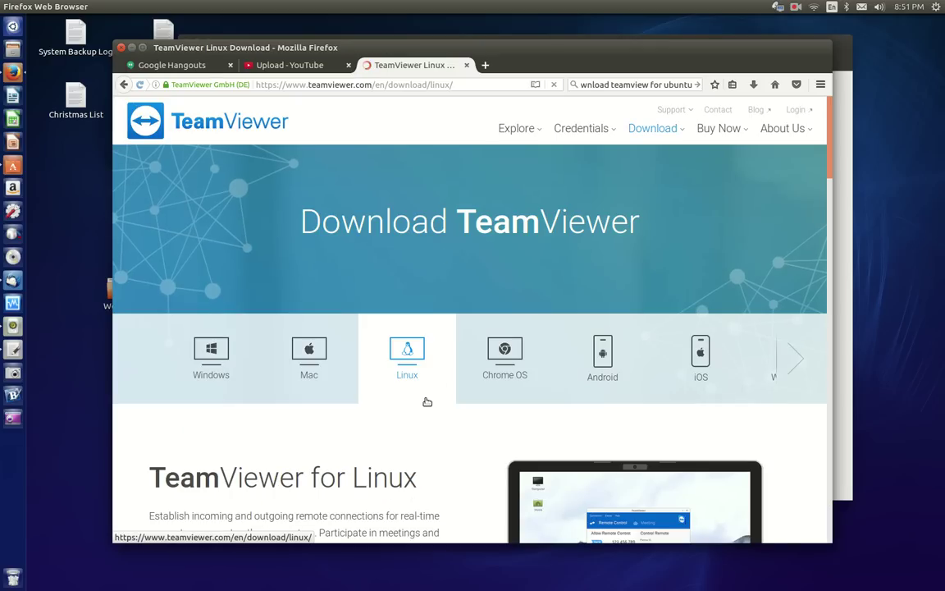
scroll(433, 415, "down", 4)
scroll(432, 424, "down", 1)
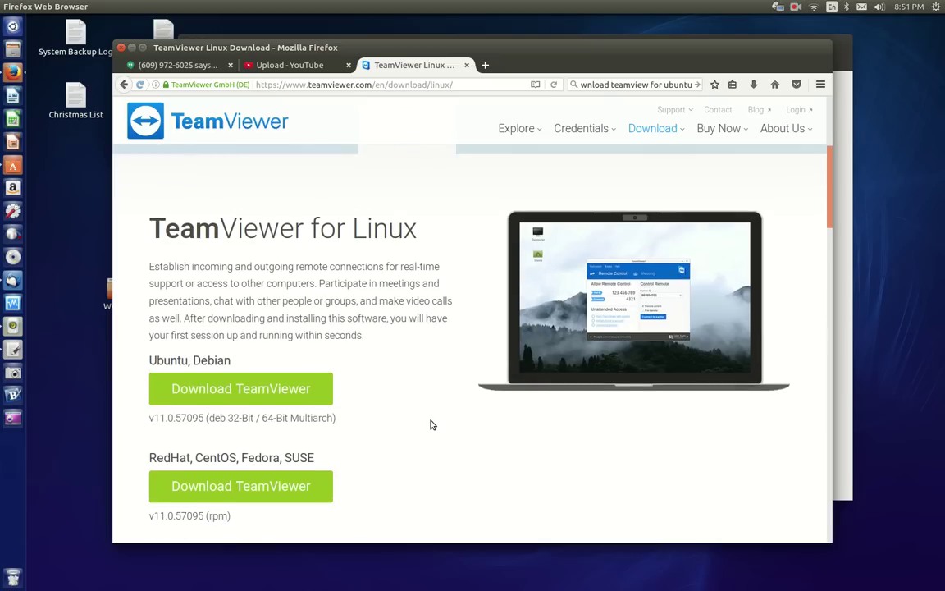
scroll(339, 324, "up", 4)
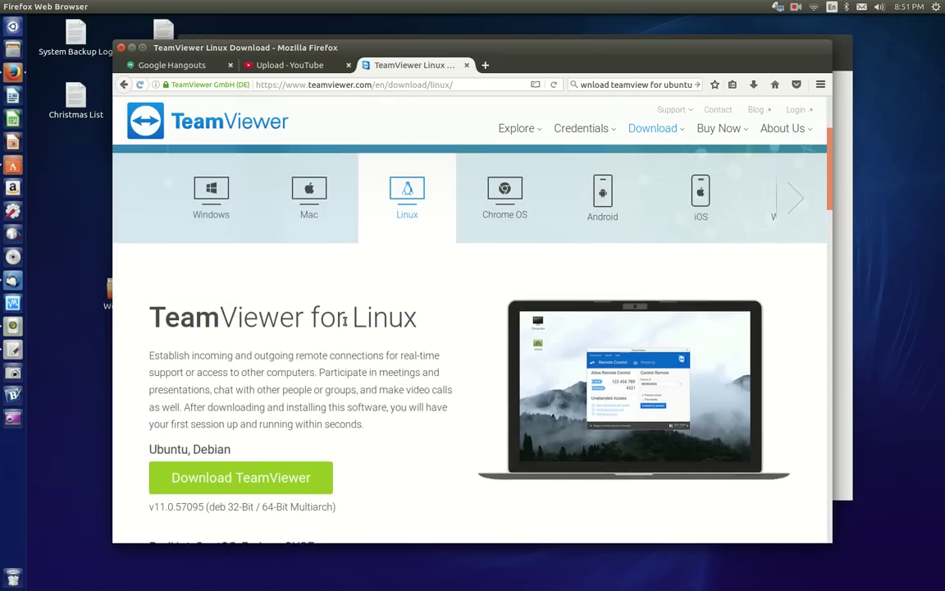
Replace the browser's search terms and search the web for "skype linux download".
left_click(625, 86)
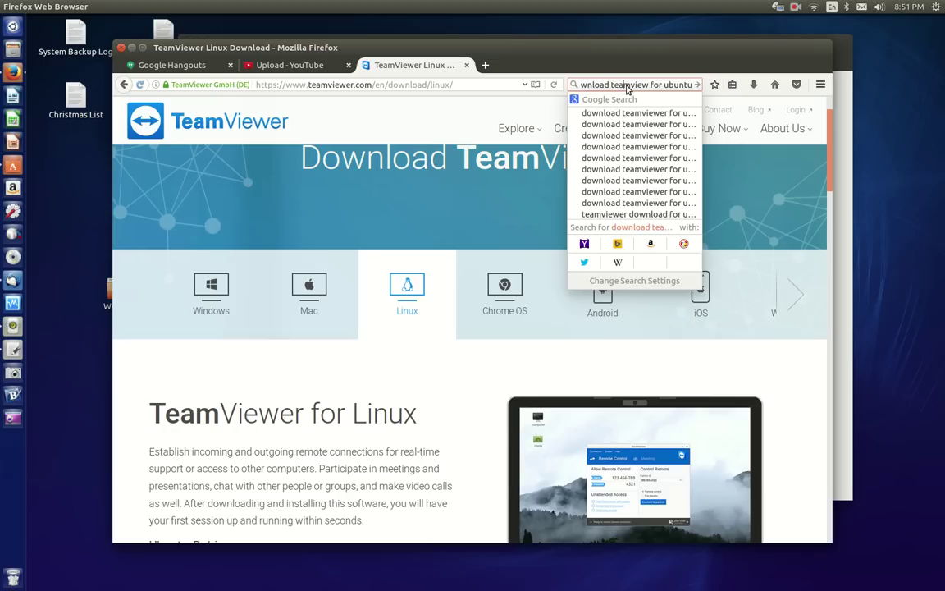
triple_click(626, 85)
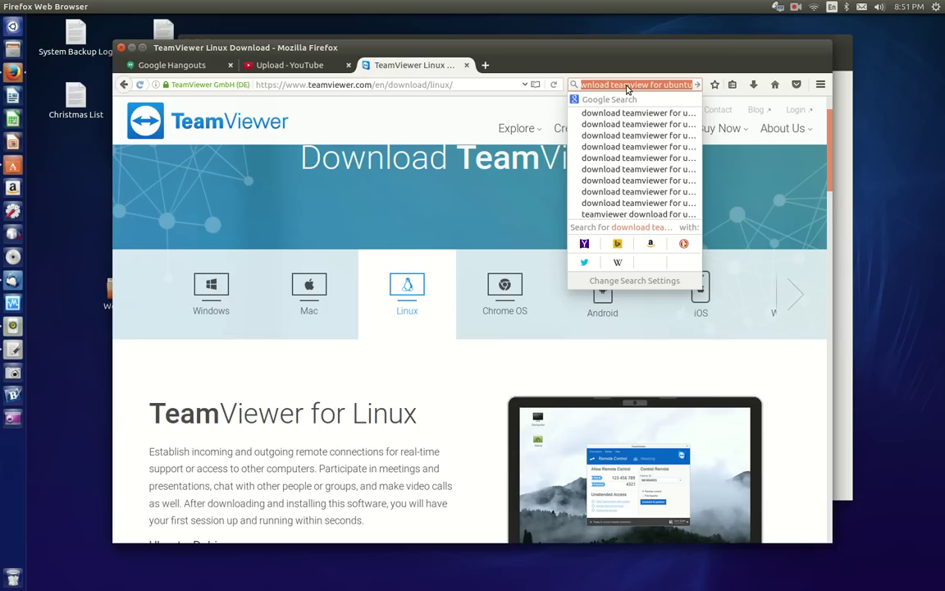
type("sk")
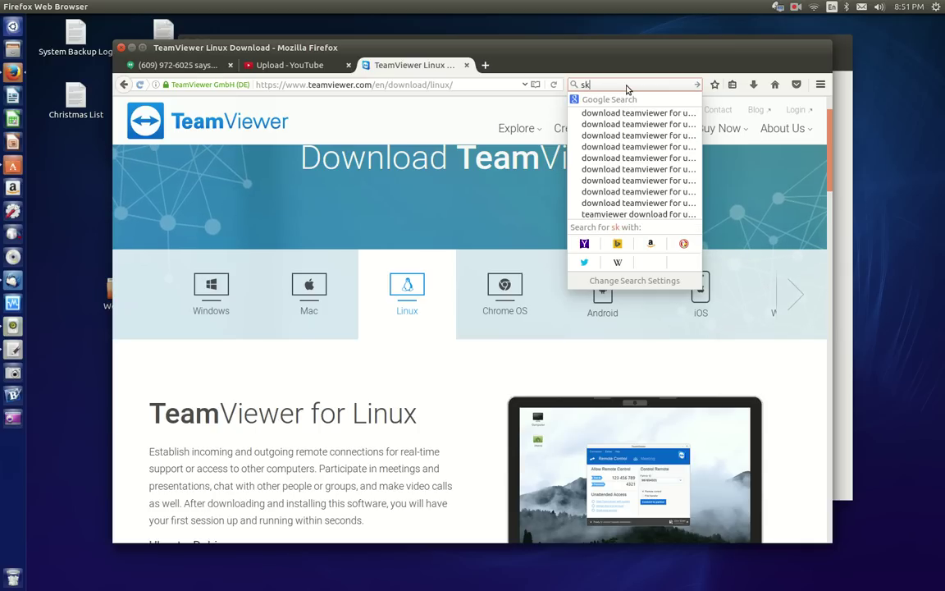
type("ype lin")
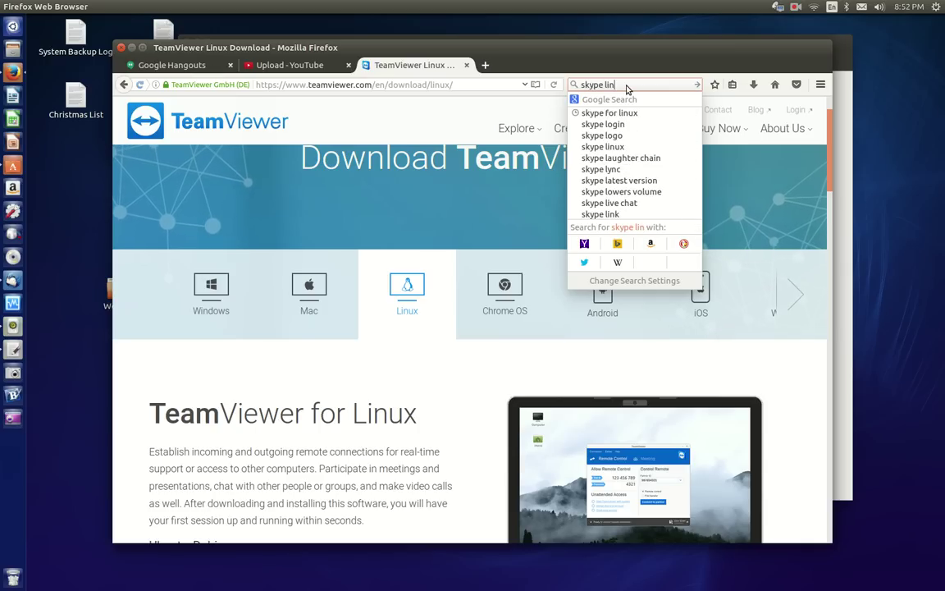
type("ux downloa")
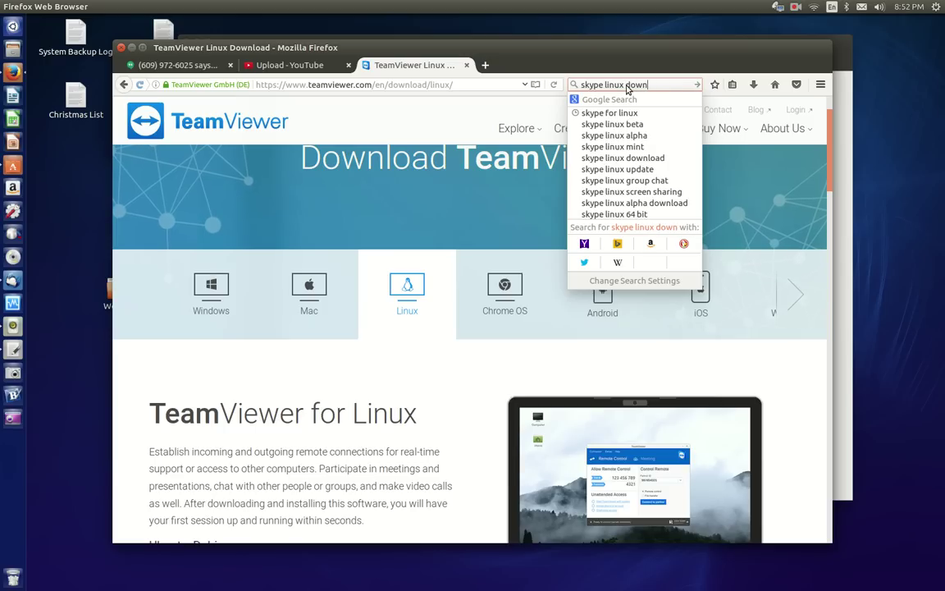
type("d")
key("Return")
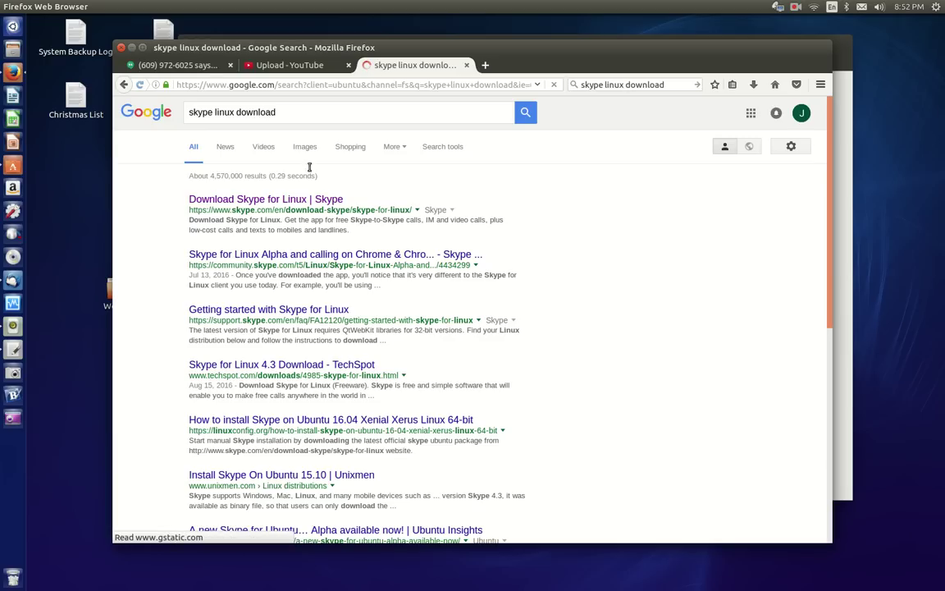
Open the Download Skype for Linux result and look through the distribution choice and feature list on its page.
left_click(332, 200)
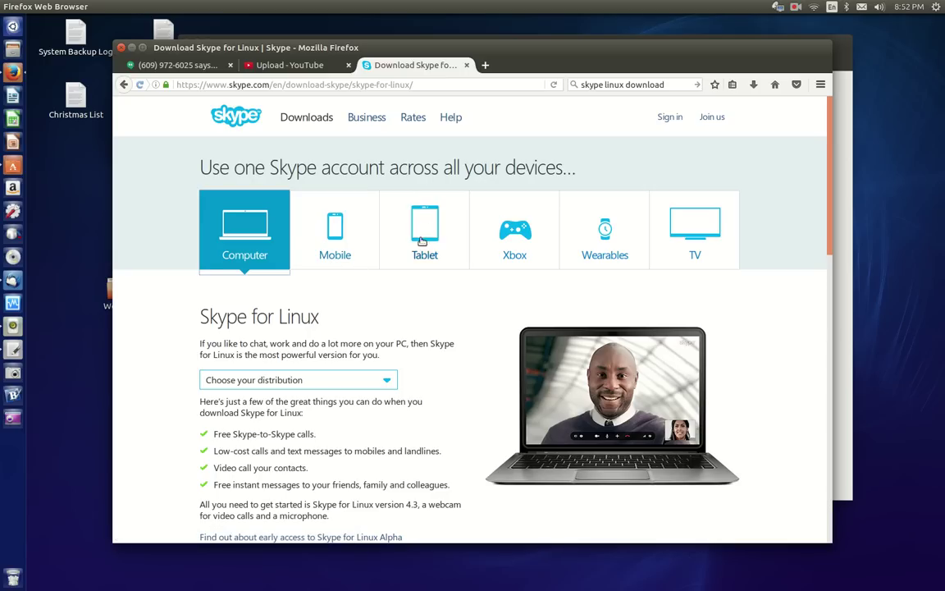
scroll(420, 296, "down", 1)
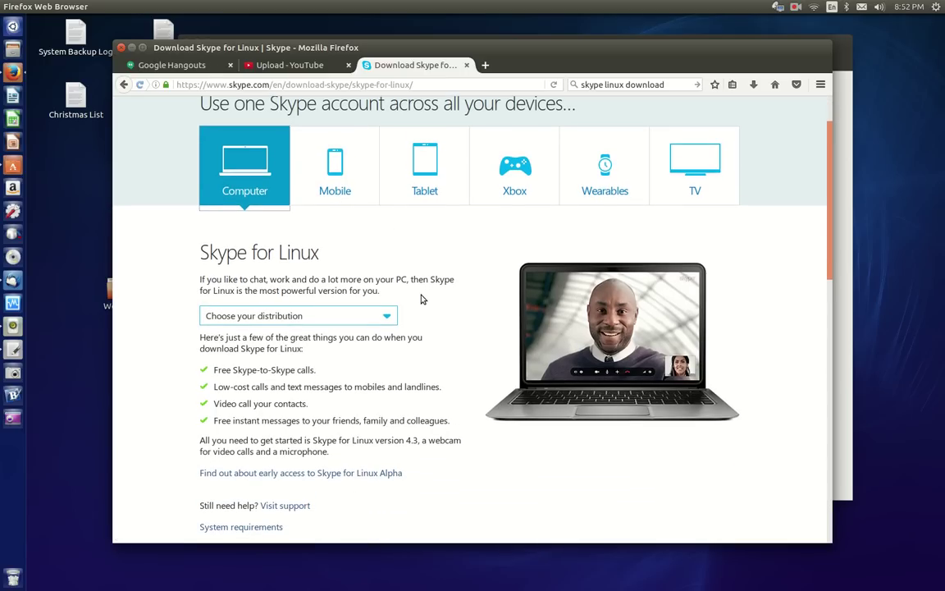
scroll(421, 299, "down", 1)
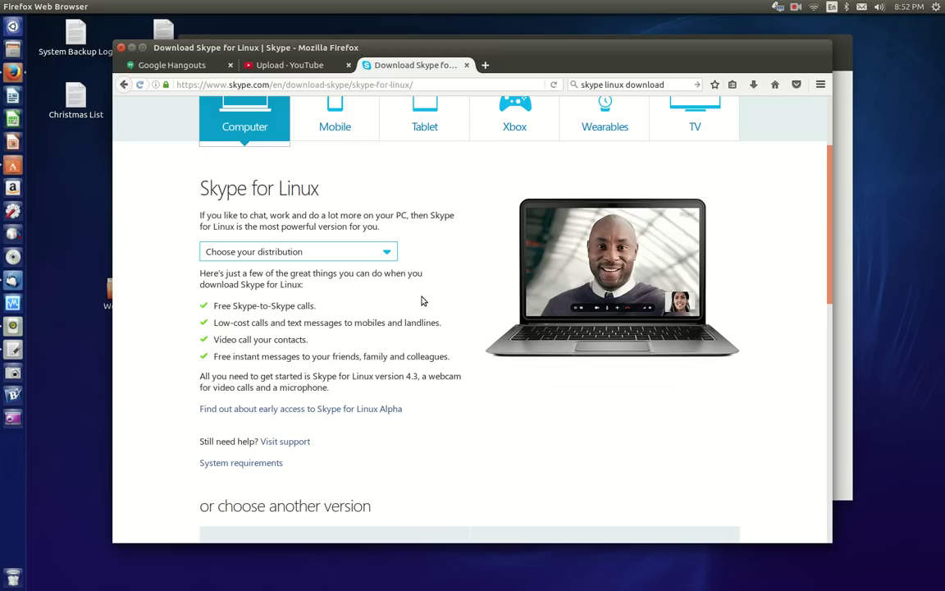
scroll(422, 301, "down", 1)
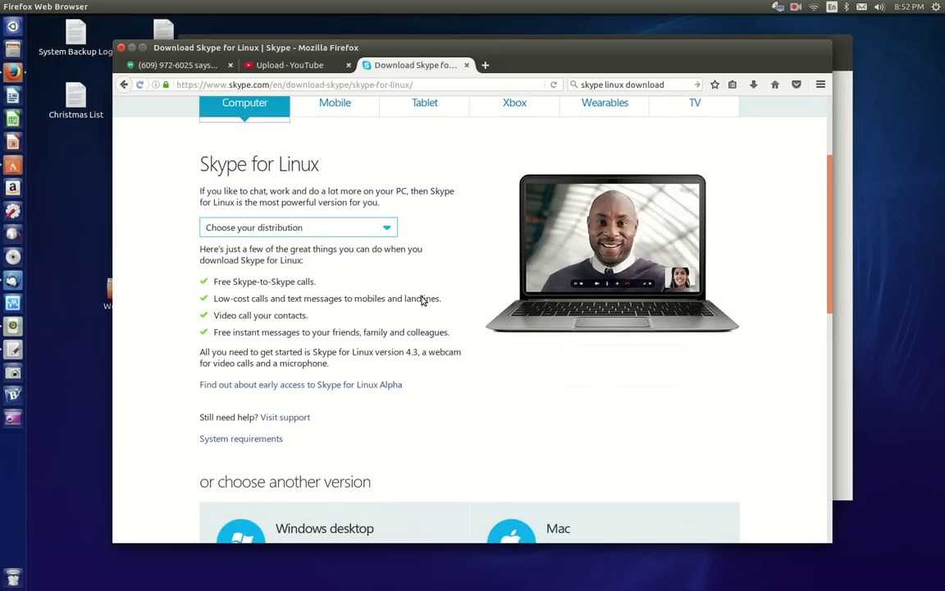
scroll(422, 302, "up", 3)
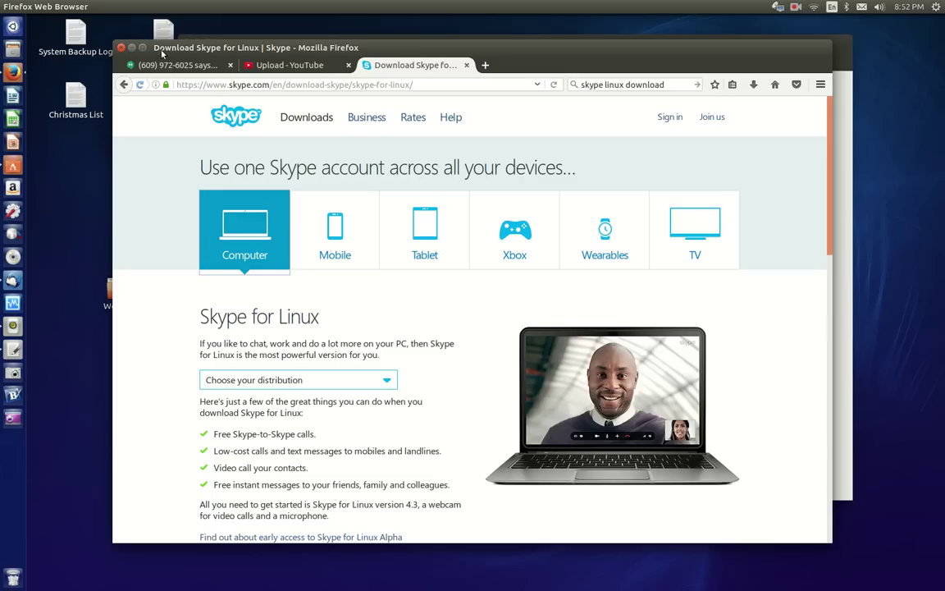
Minimize the Firefox window and close Ubuntu Software to return to the empty desktop.
left_click(131, 48)
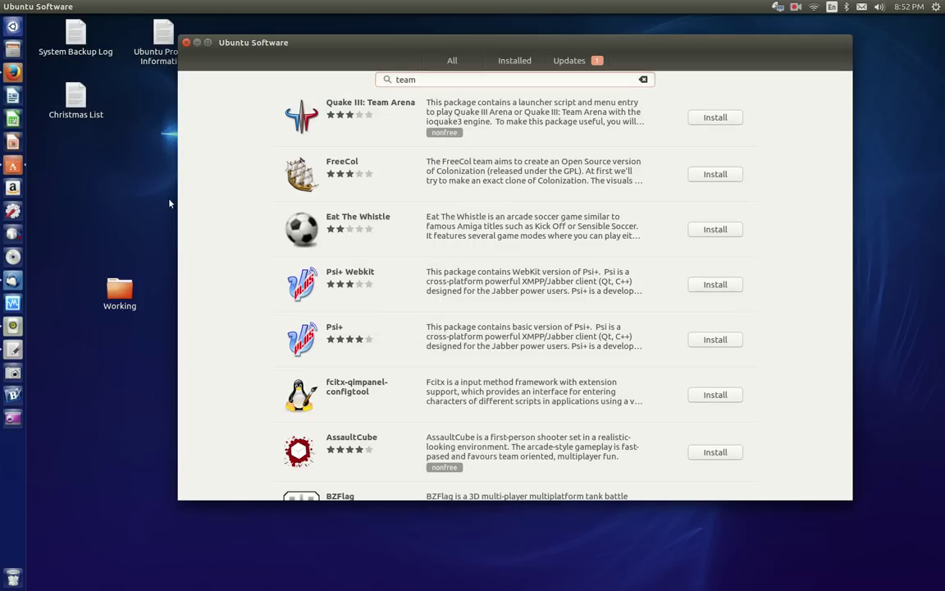
left_click(186, 42)
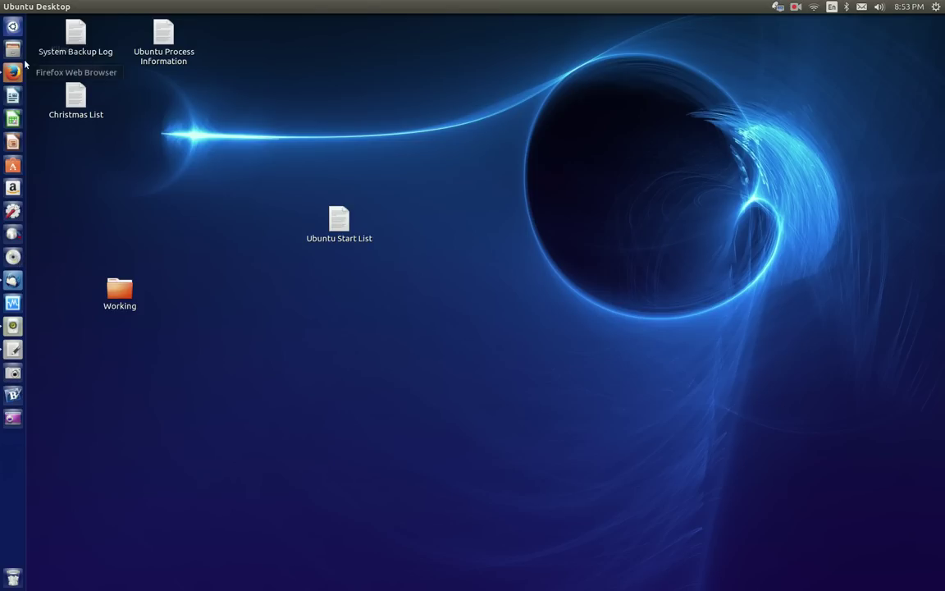
Reopen Ubuntu Software, search it for "brasero", and close its window.
left_click(20, 169)
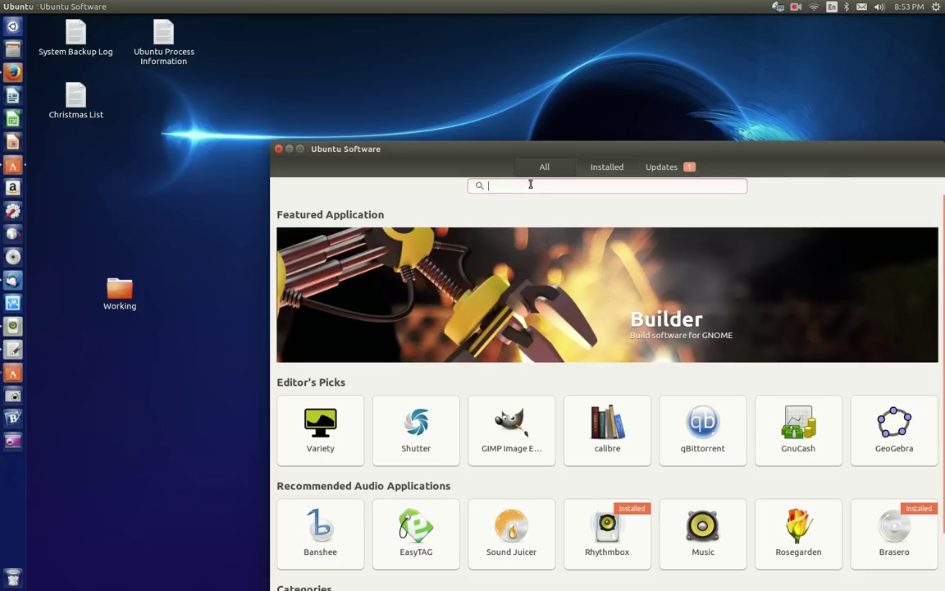
type("brf")
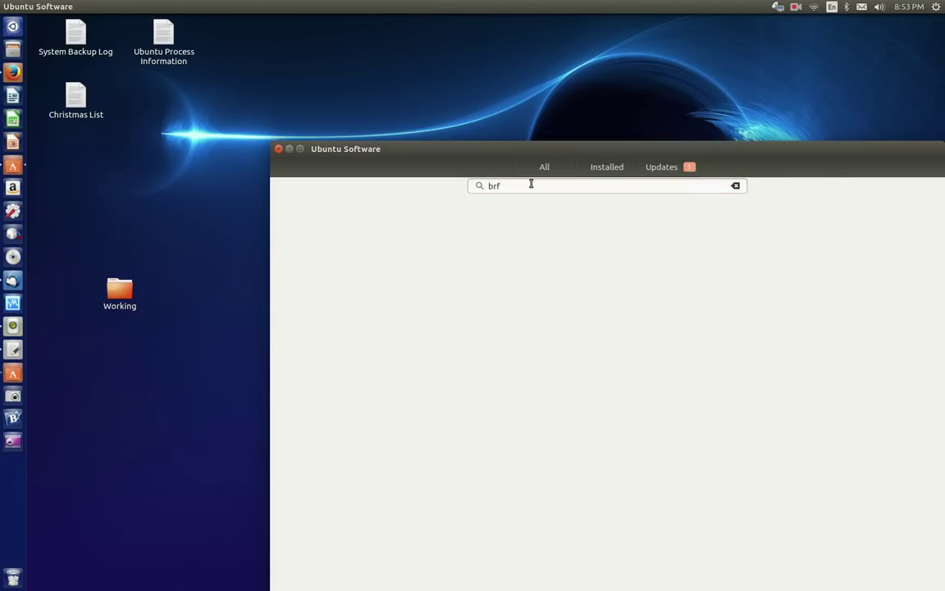
type("asero")
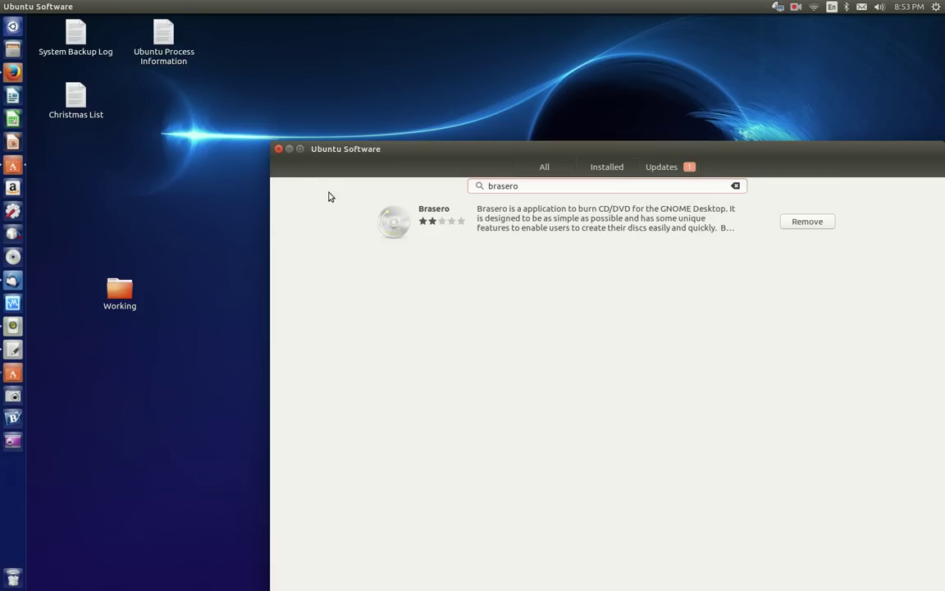
left_click(279, 149)
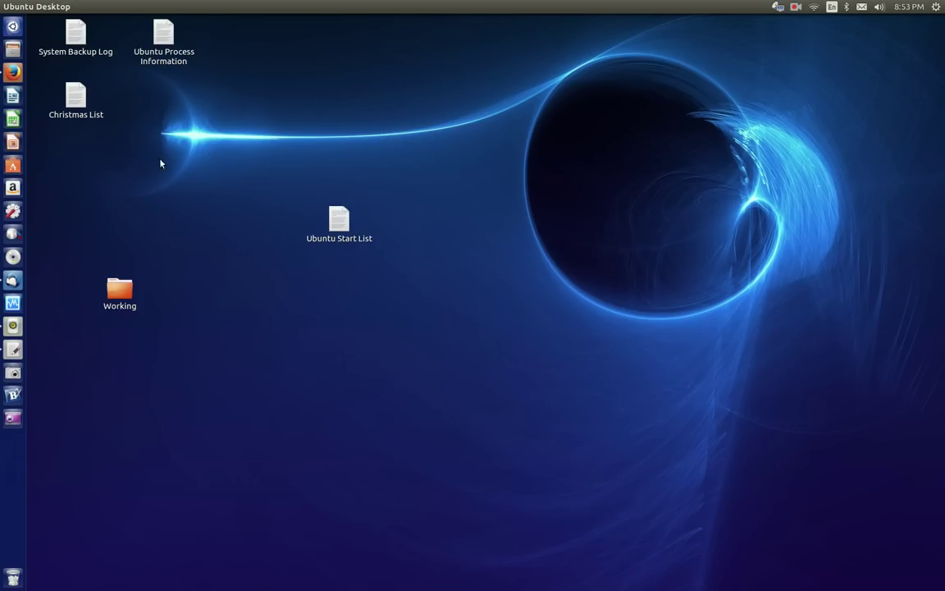